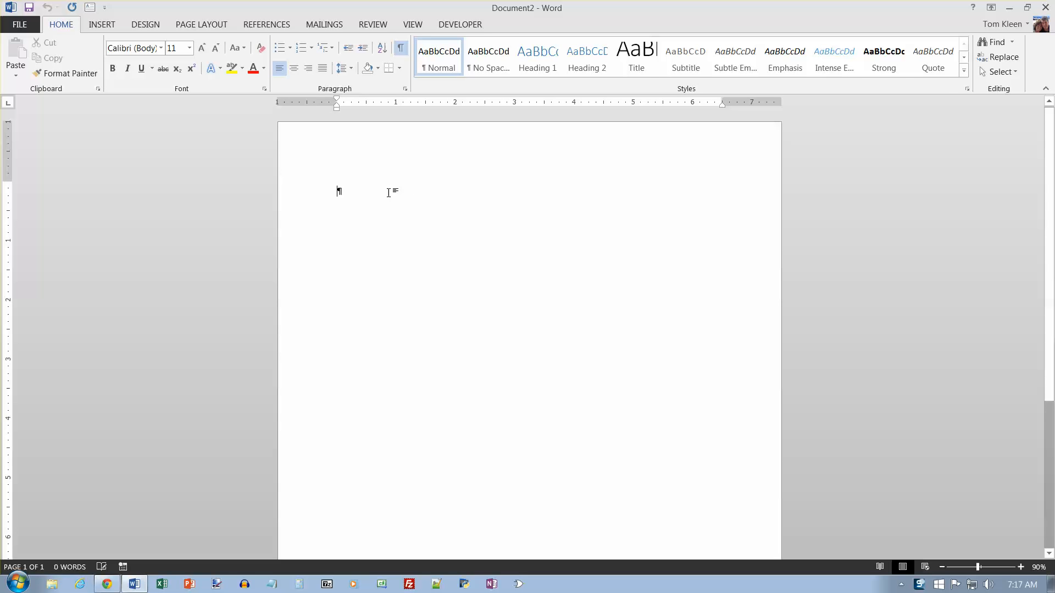
Switch the ribbon to the DESIGN tab to reach the document-wide formatting options.
{"action": "left_click", "coordinate": [152, 25]}
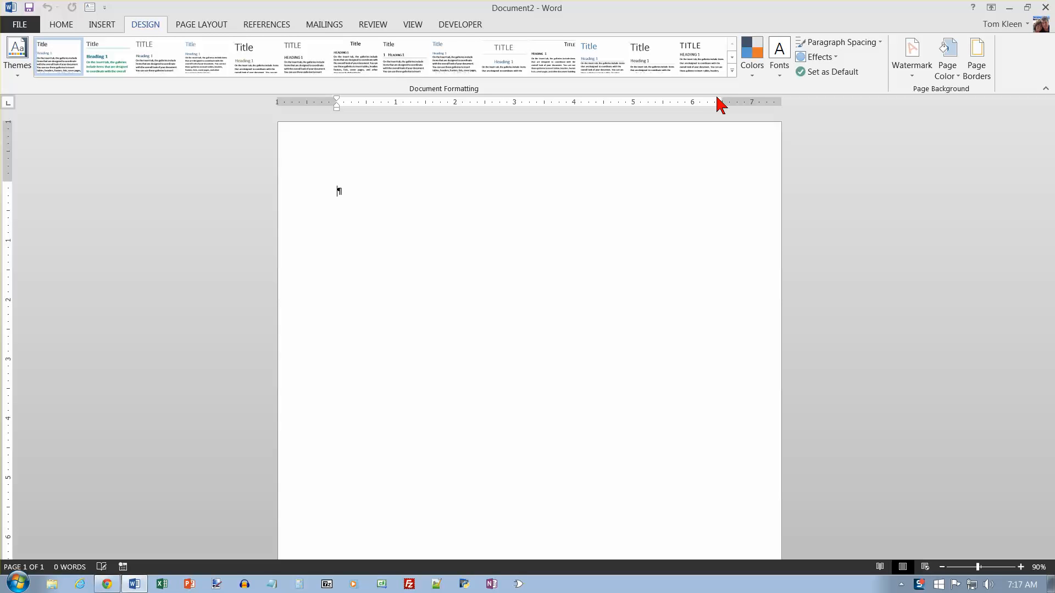
Set the document's Paragraph Spacing to No Paragraph Space.
{"action": "left_click", "coordinate": [880, 46]}
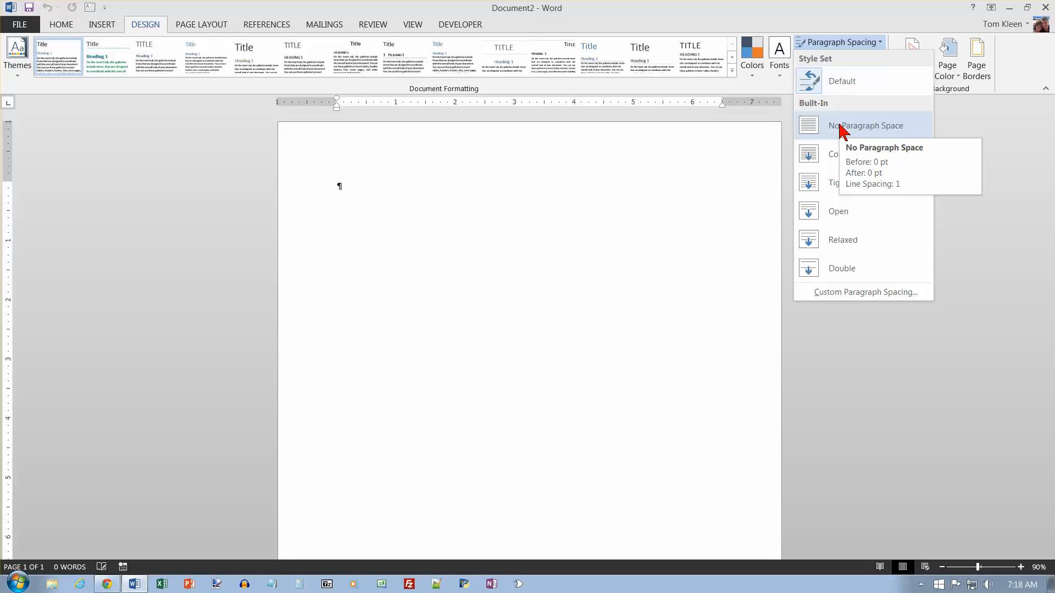
{"action": "left_click", "coordinate": [840, 127]}
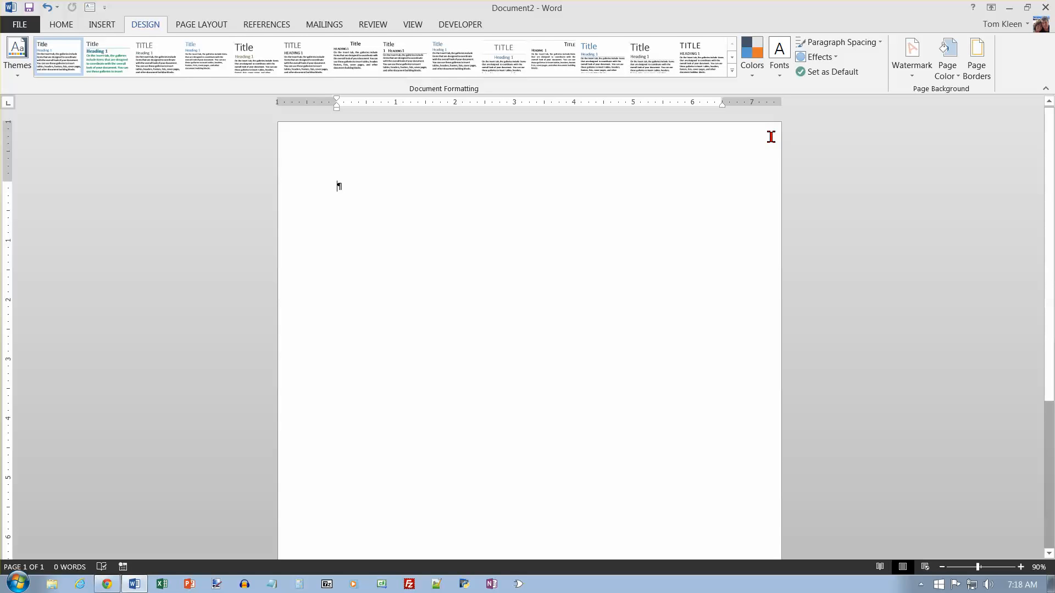
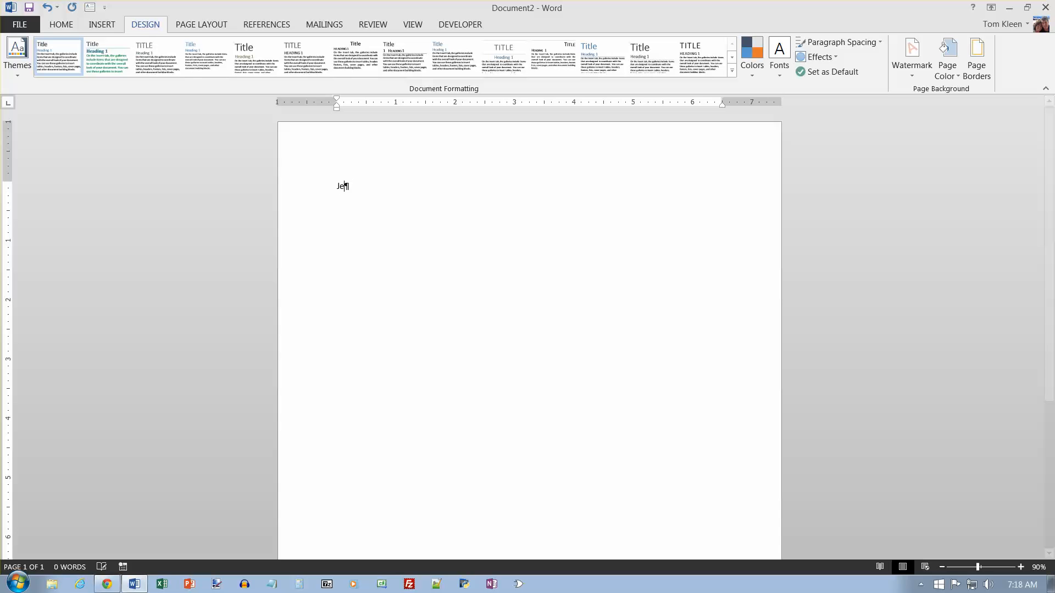
Type the applicant's name, street address, and phone/e-mail lines, then remove the e-mail hyperlink.
{"action": "key", "text": "Return"}
{"action": "key", "text": "Return"}
{"action": "key", "text": "Return"}
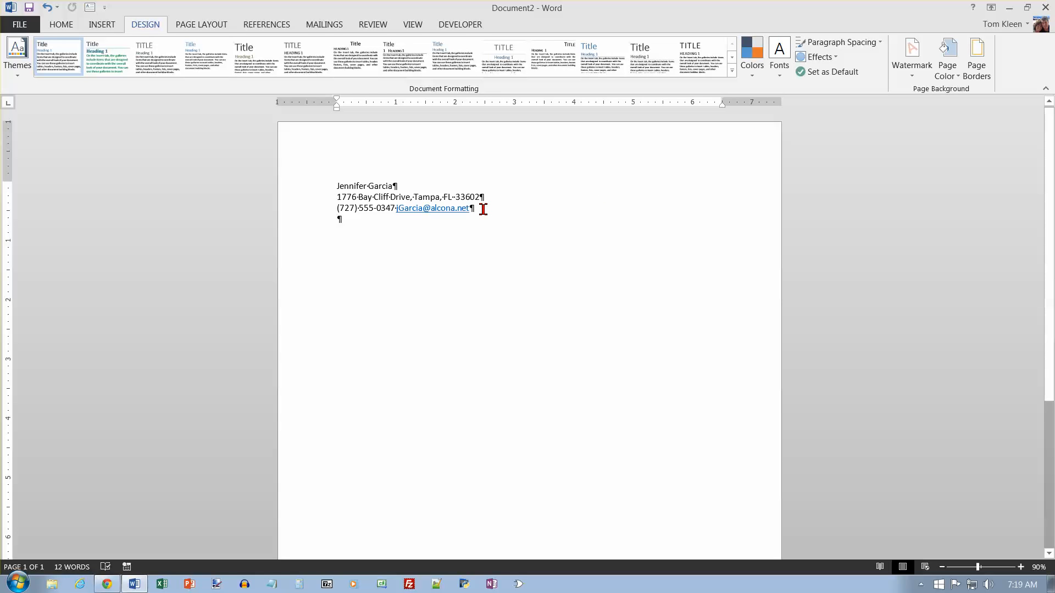
{"action": "right_click", "coordinate": [443, 211]}
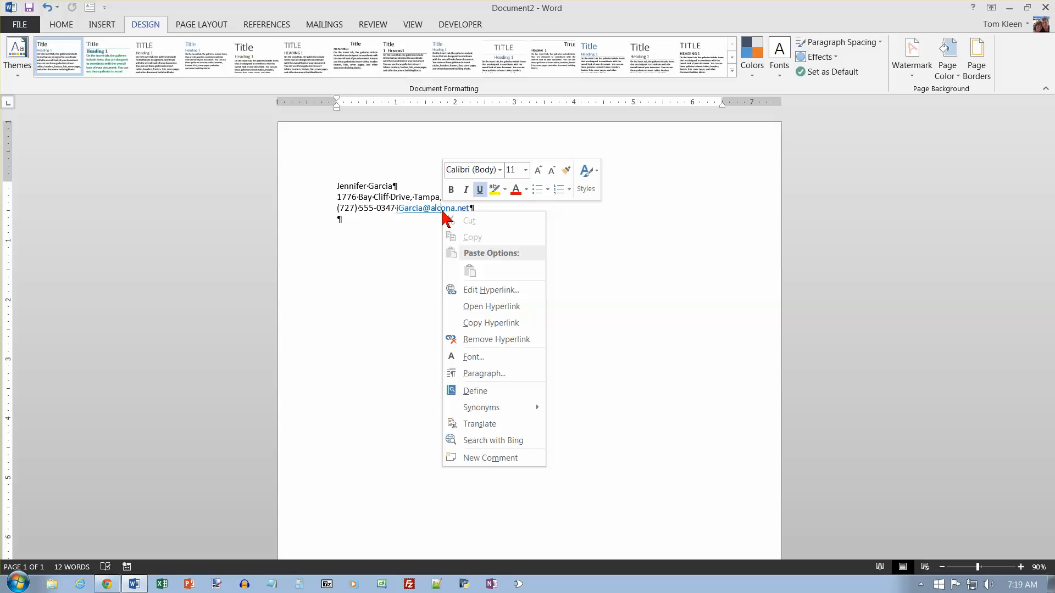
{"action": "left_click", "coordinate": [501, 341]}
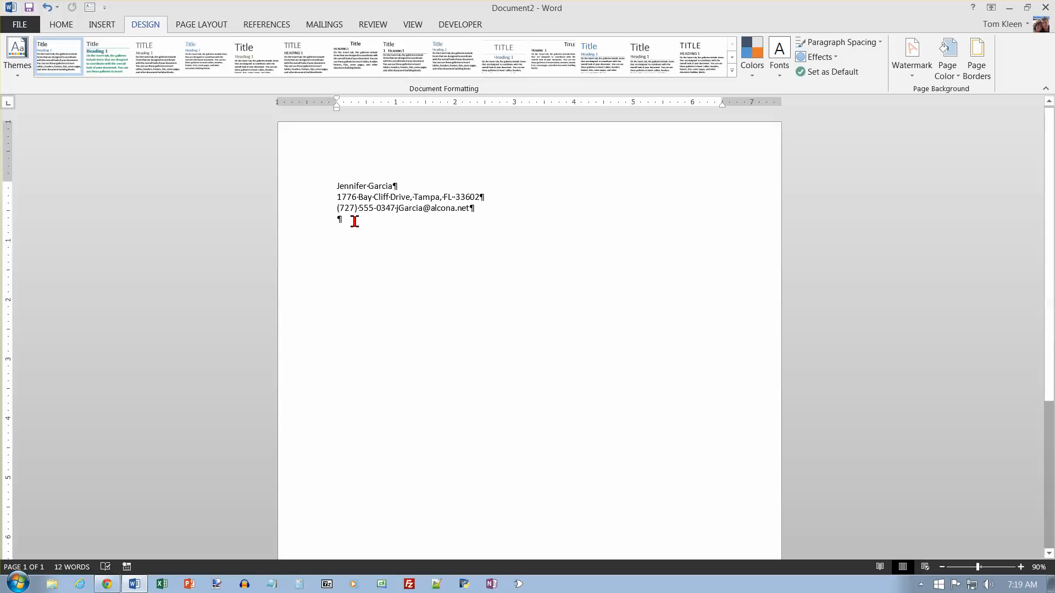
Make the name line bold at 16 pt.
{"action": "left_click", "coordinate": [315, 190]}
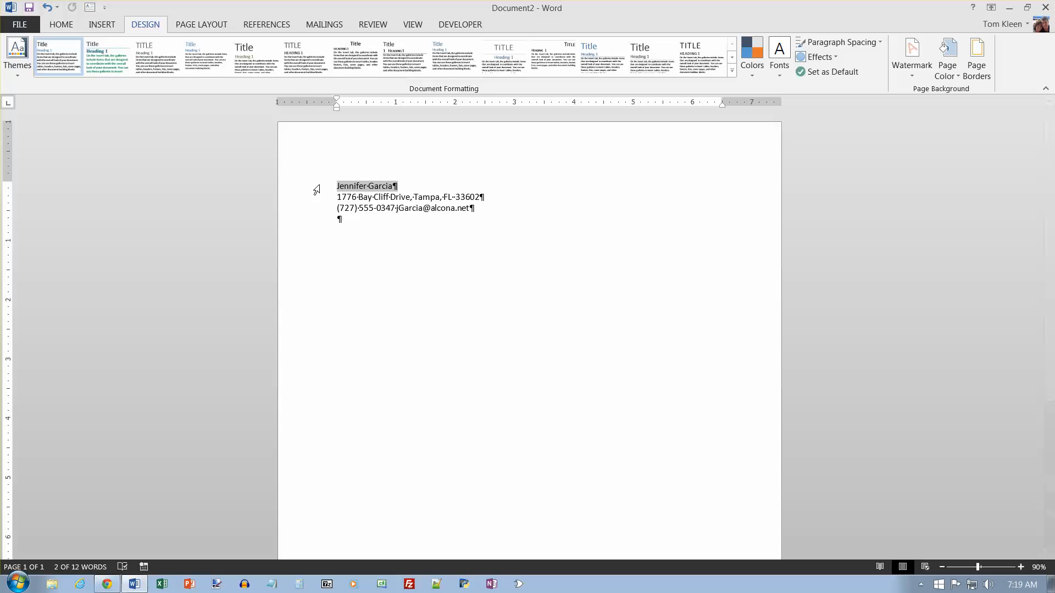
{"action": "key", "text": "ctrl+b"}
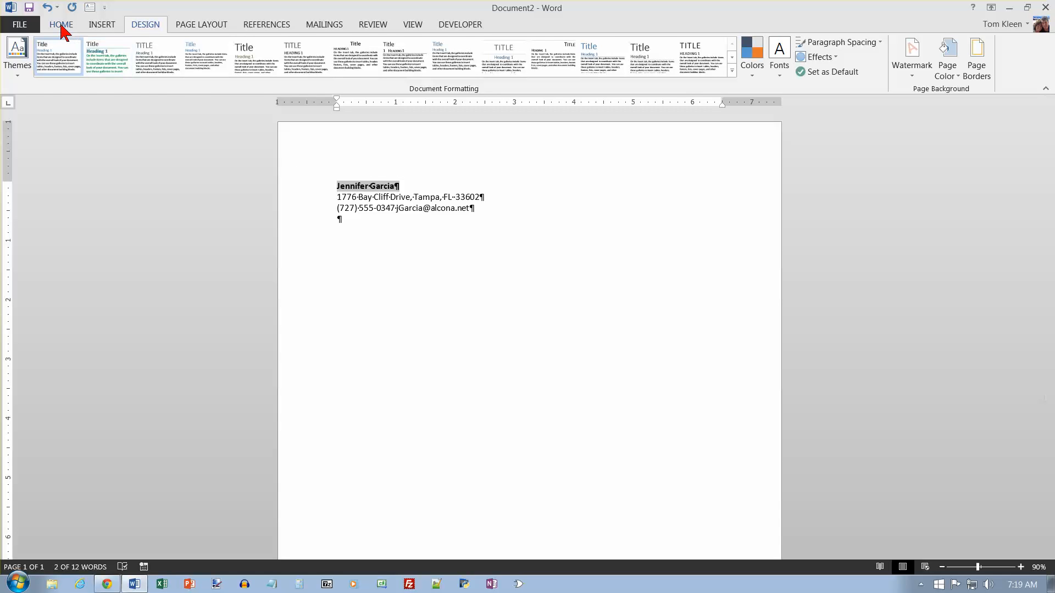
{"action": "left_click", "coordinate": [61, 26]}
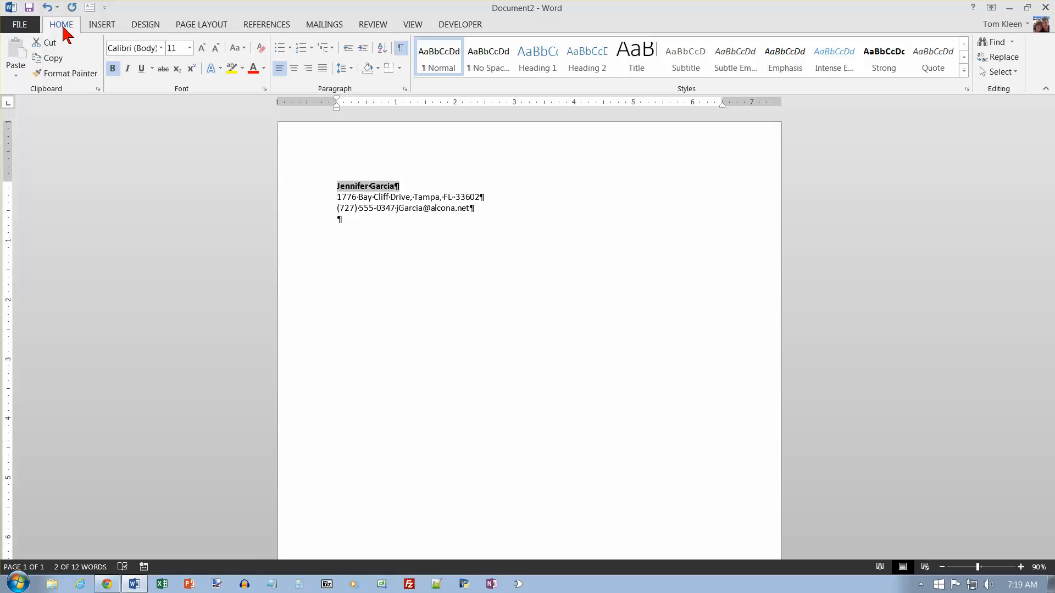
{"action": "left_click", "coordinate": [189, 48]}
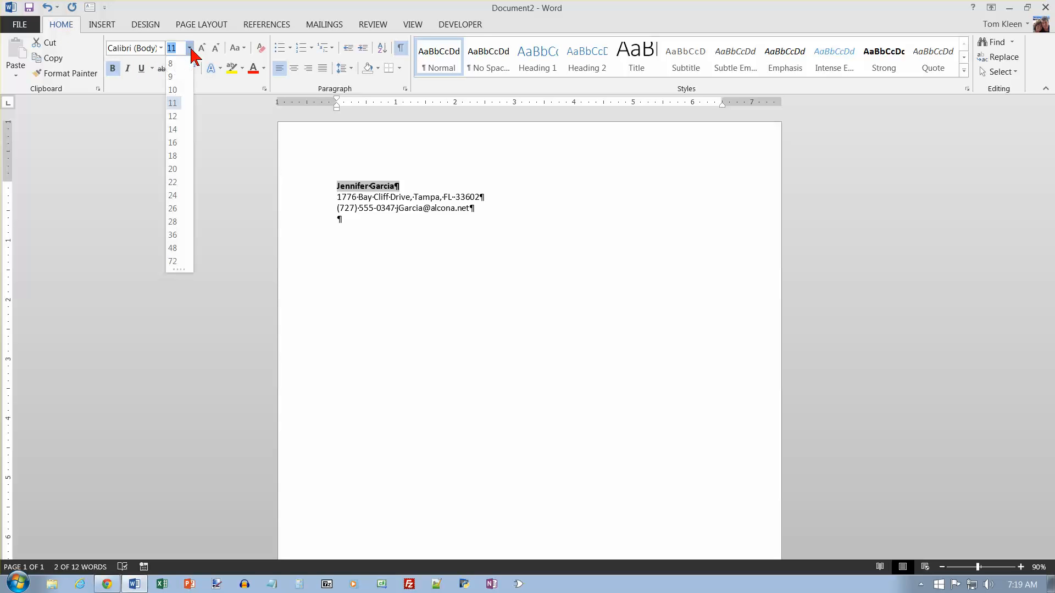
{"action": "left_click", "coordinate": [175, 143]}
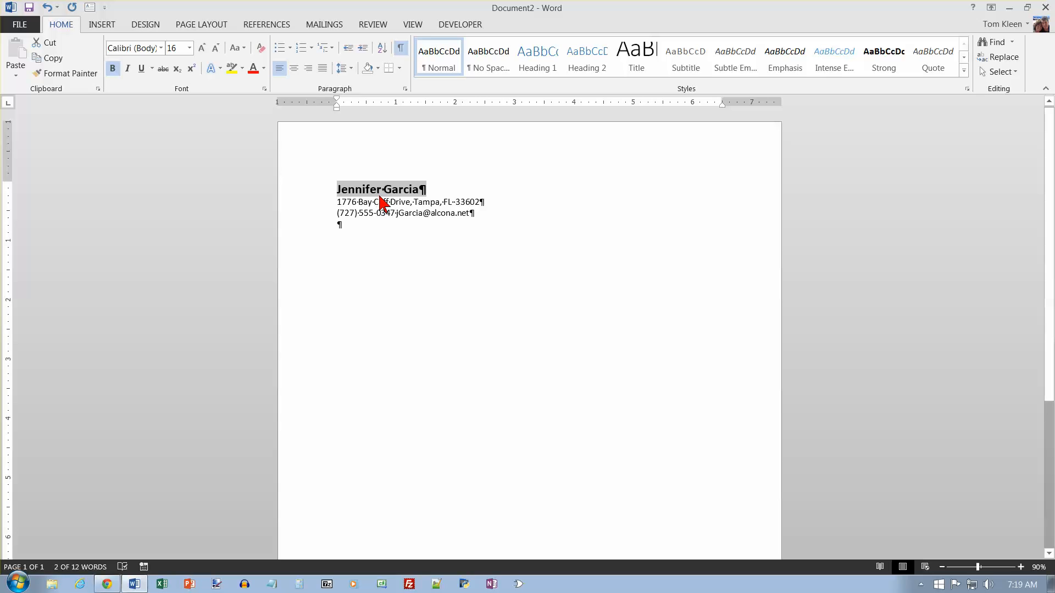
Make the address and phone/e-mail lines bold 12 pt and right-aligned.
{"action": "left_click_drag", "start_coordinate": [321, 204], "coordinate": [321, 213]}
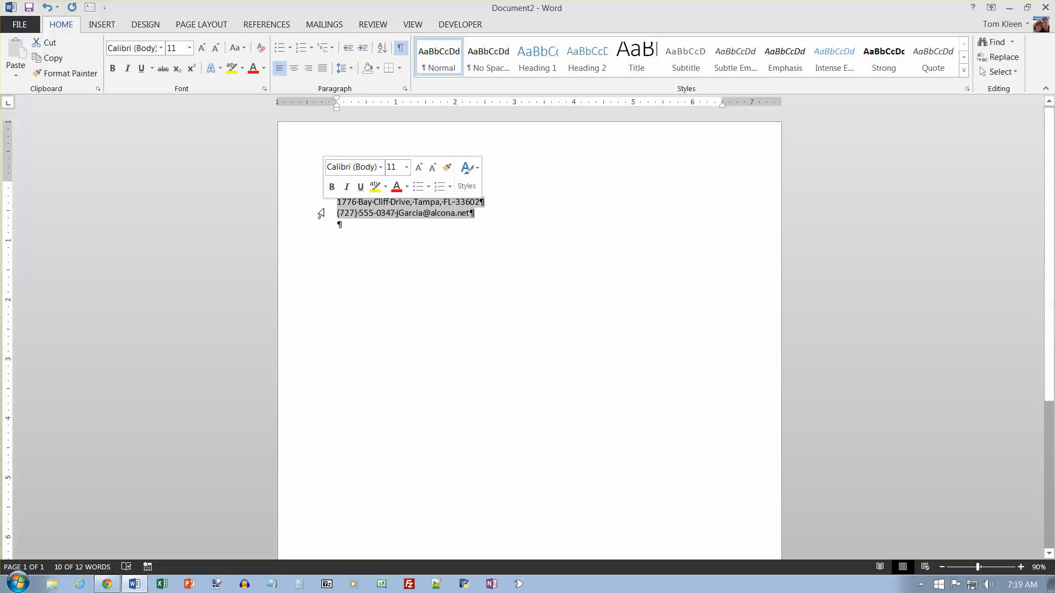
{"action": "key", "text": "ctrl+b"}
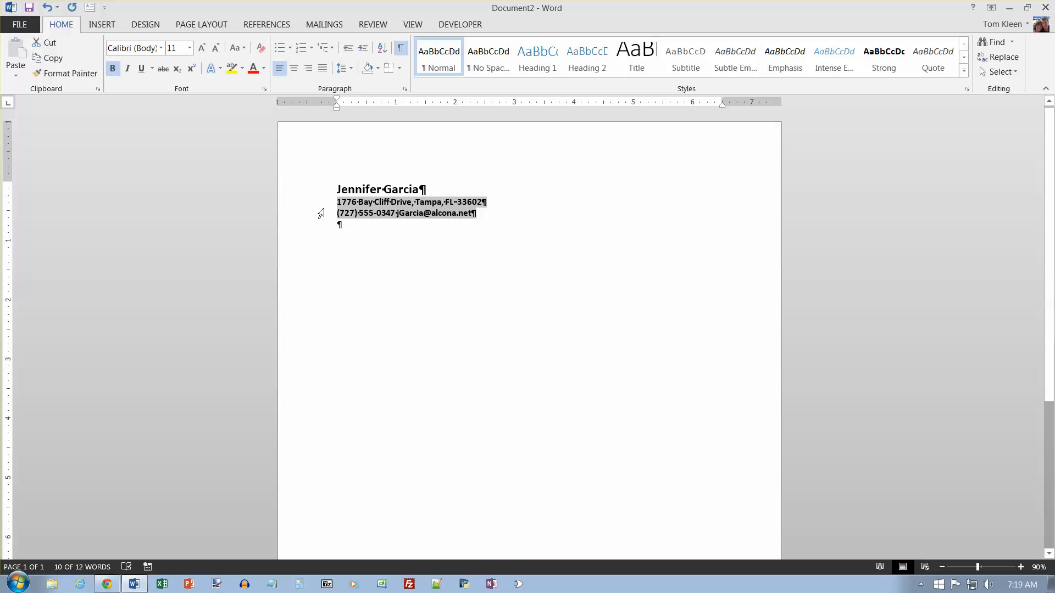
{"action": "left_click", "coordinate": [189, 48]}
{"action": "left_click", "coordinate": [175, 116]}
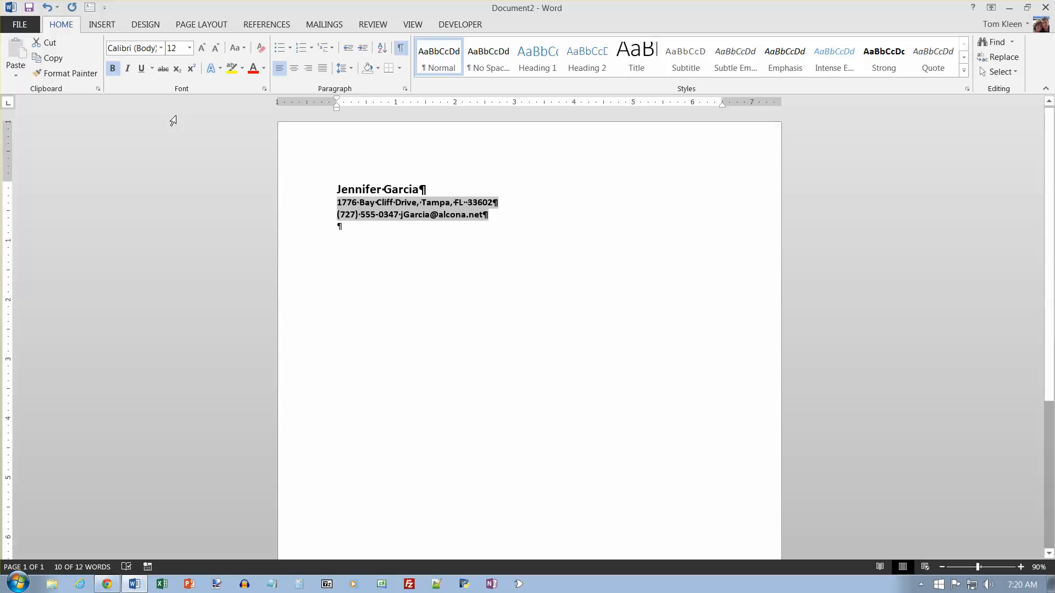
{"action": "left_click", "coordinate": [308, 68]}
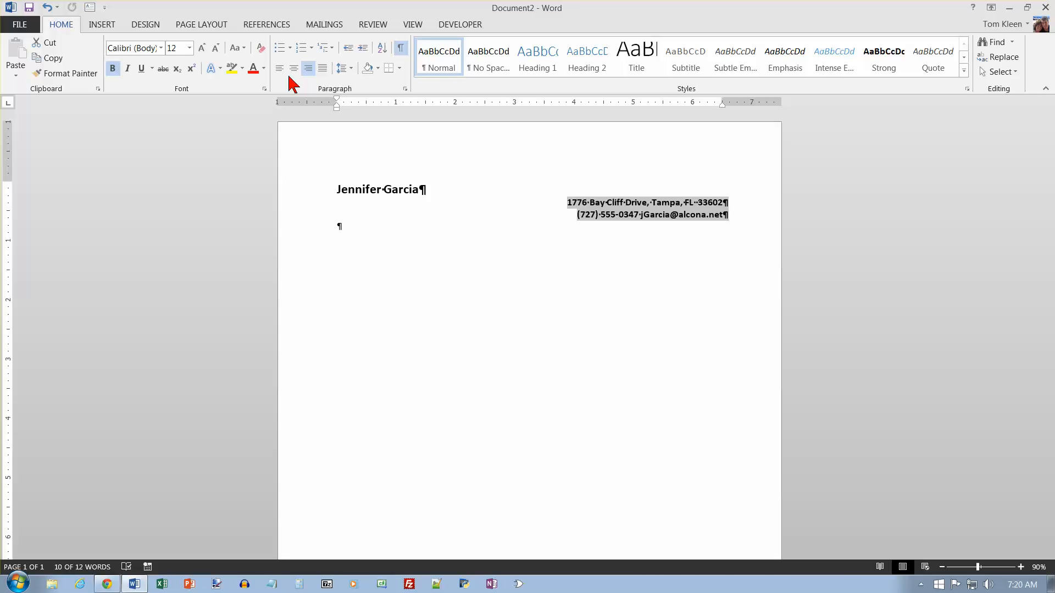
{"action": "left_click", "coordinate": [370, 189]}
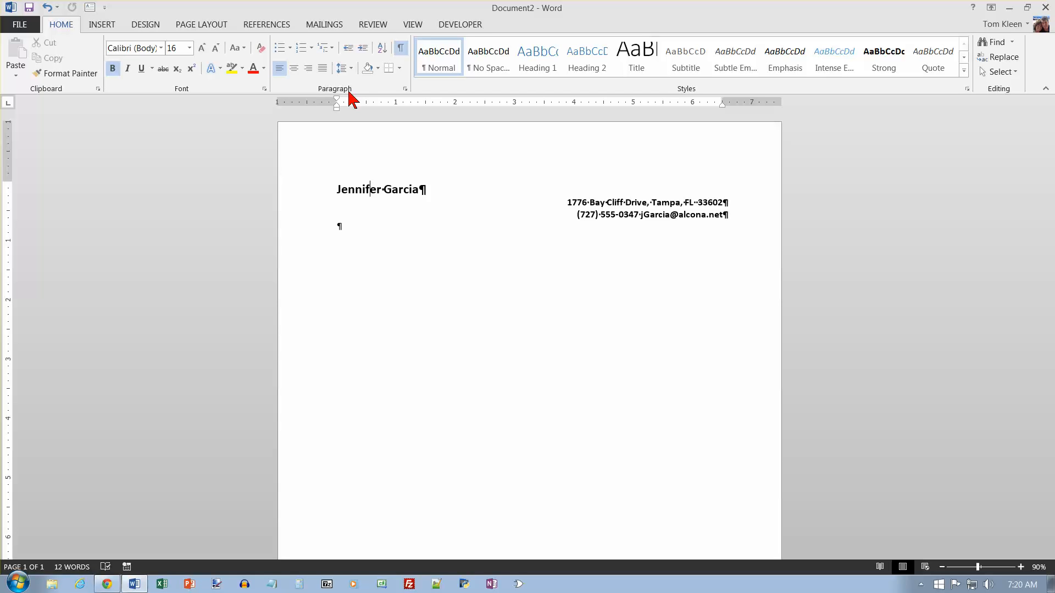
Add a solid 3 pt bottom border under the name line via Borders and Shading.
{"action": "left_click", "coordinate": [400, 68]}
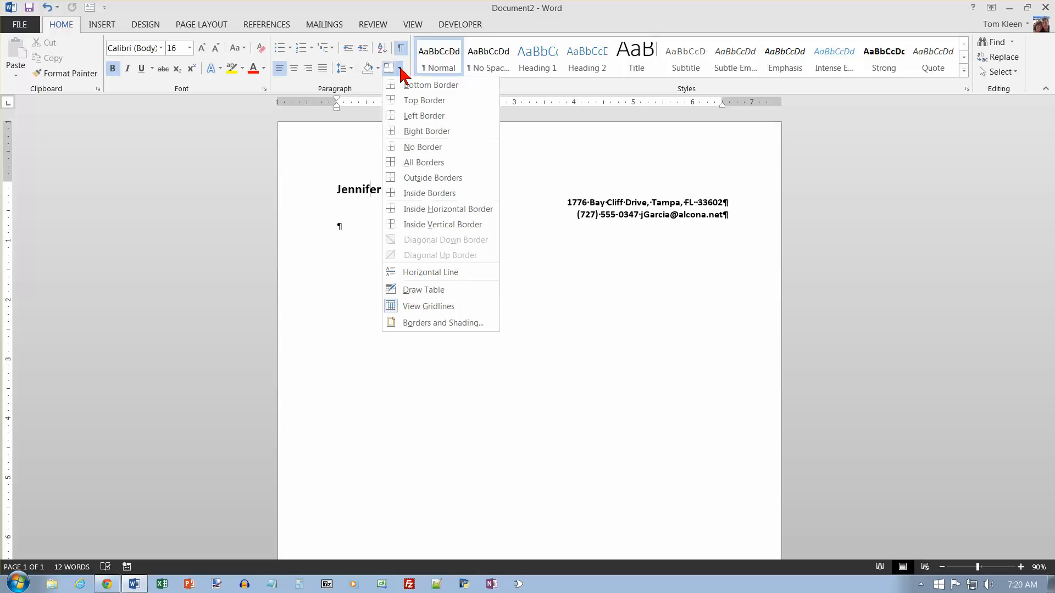
{"action": "left_click", "coordinate": [445, 322]}
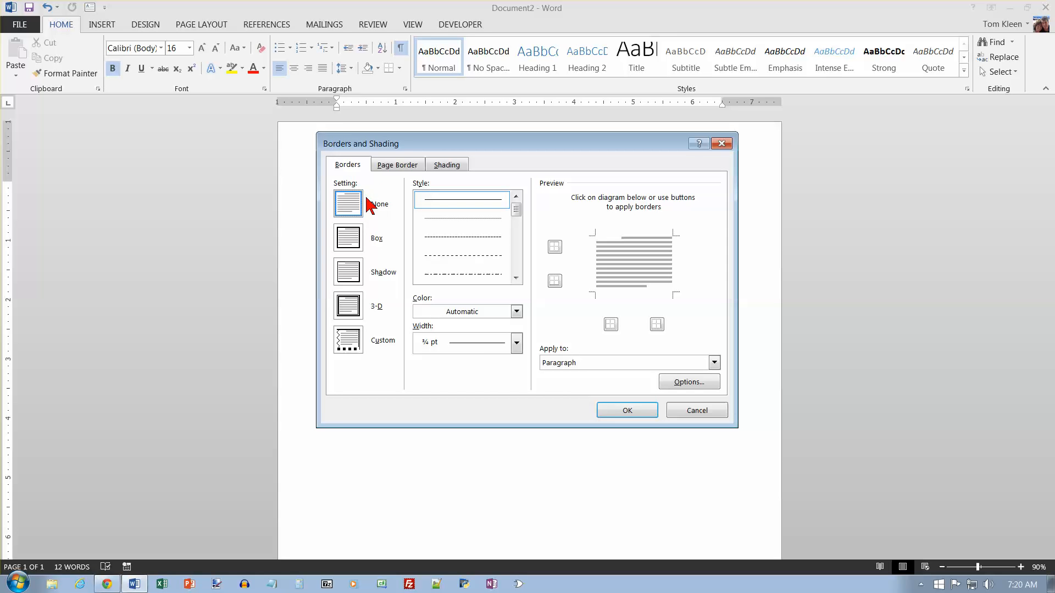
{"action": "left_click", "coordinate": [464, 208]}
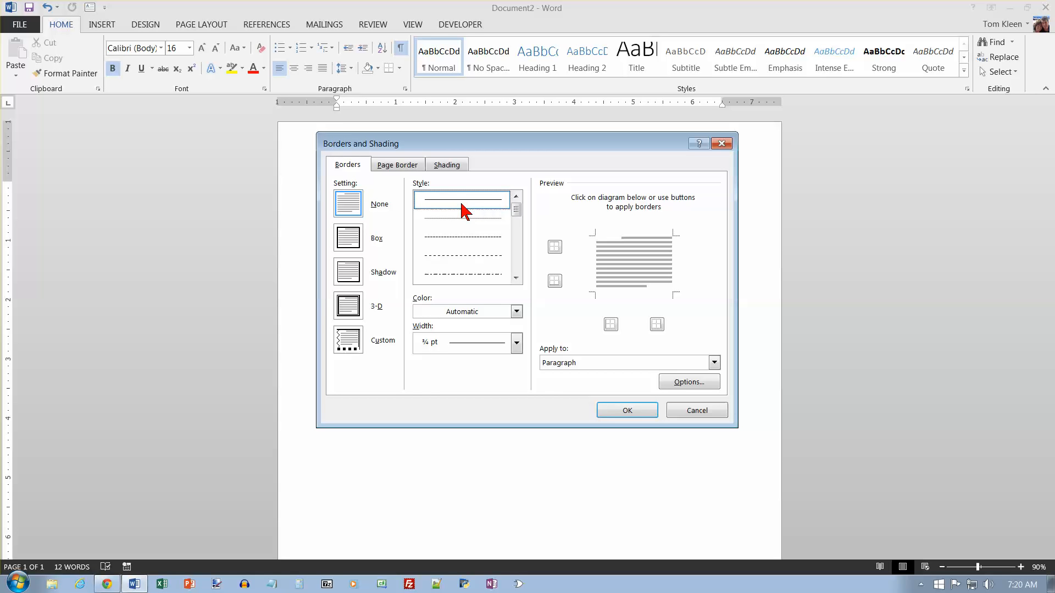
{"action": "left_click", "coordinate": [517, 342]}
{"action": "left_click", "coordinate": [483, 477]}
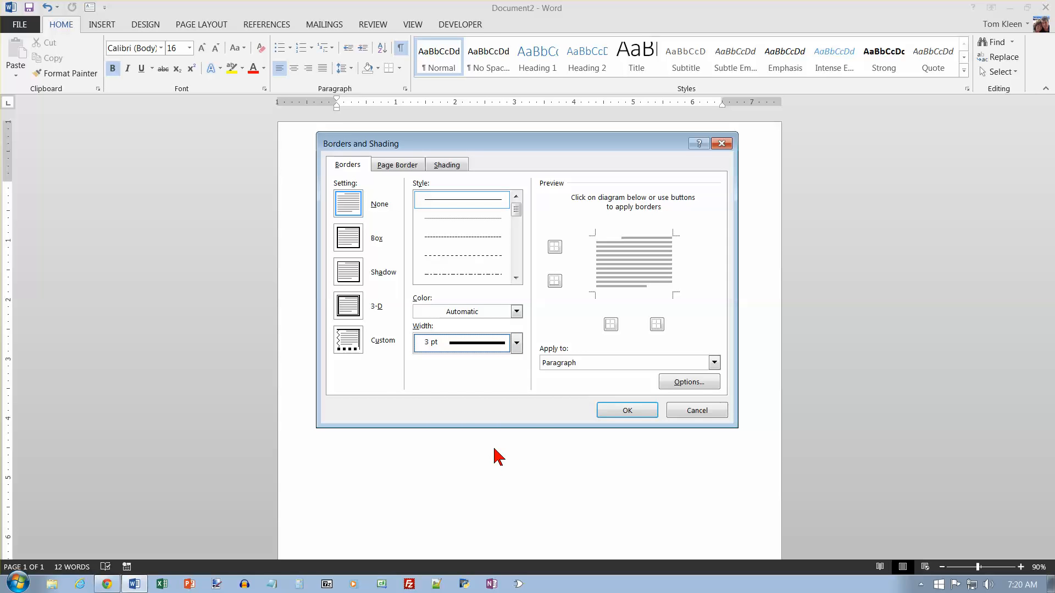
{"action": "left_click", "coordinate": [631, 294]}
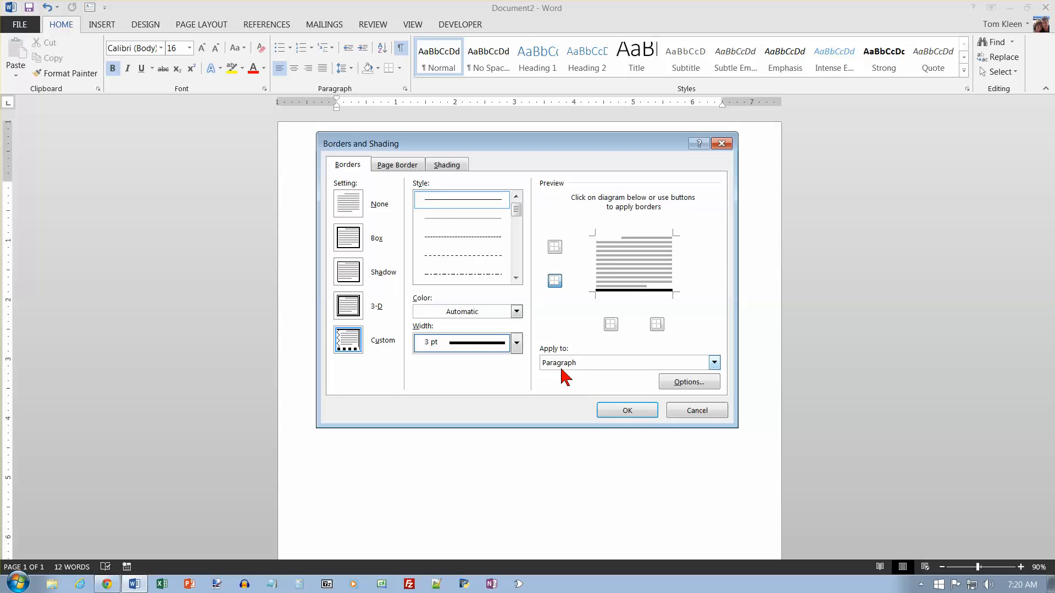
{"action": "left_click", "coordinate": [629, 412]}
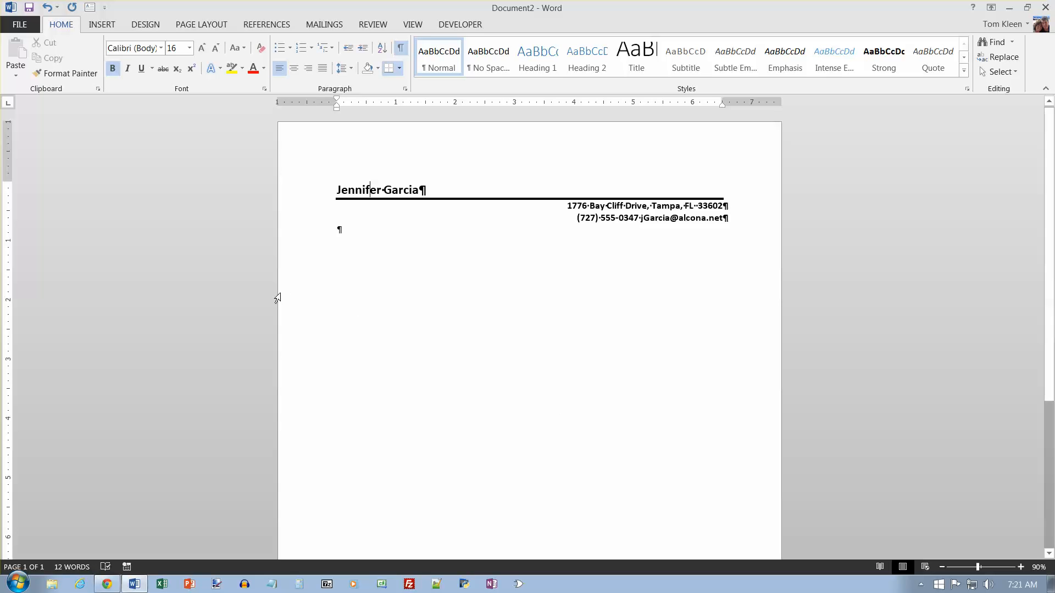
Save as Word Template 'Kleen Tom 2B Letterhead Template.dotx' in Custom Office Templates.
{"action": "left_click", "coordinate": [29, 7]}
{"action": "scroll", "coordinate": [101, 111], "scroll_direction": "down", "scroll_amount": 2}
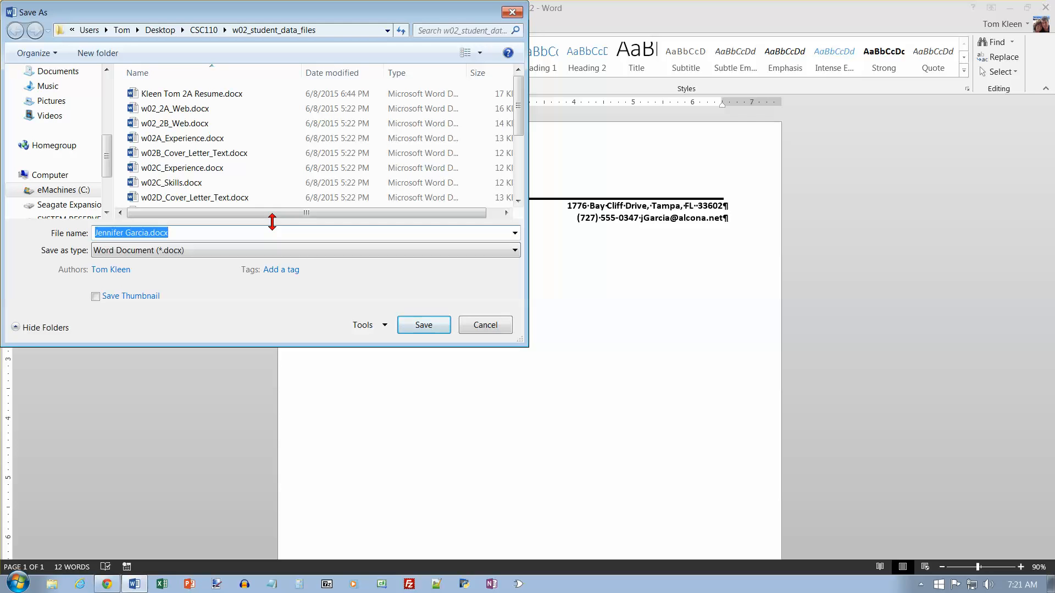
{"action": "left_click", "coordinate": [297, 250]}
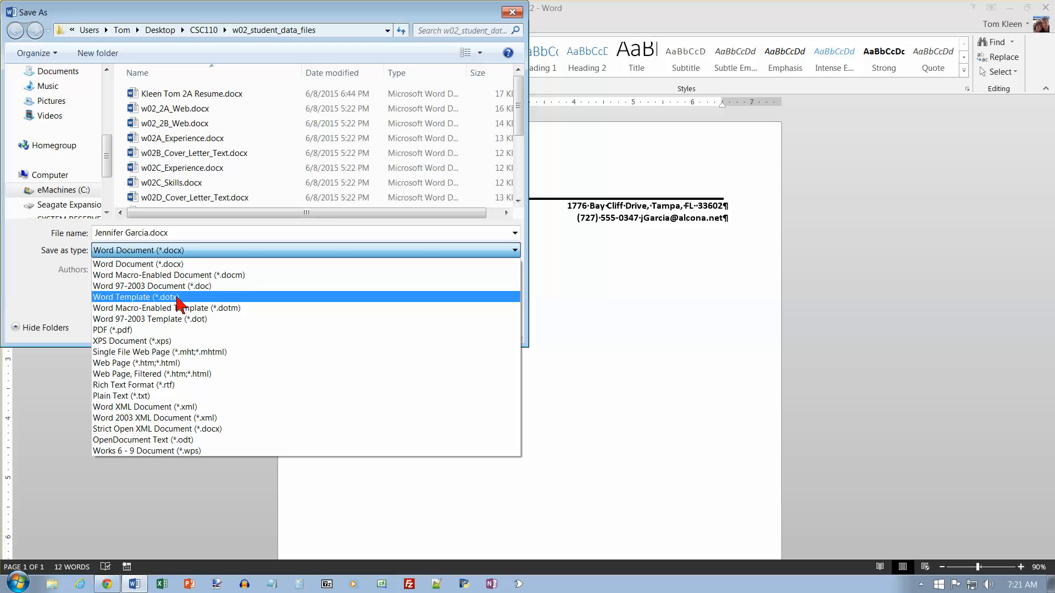
{"action": "left_click", "coordinate": [177, 299]}
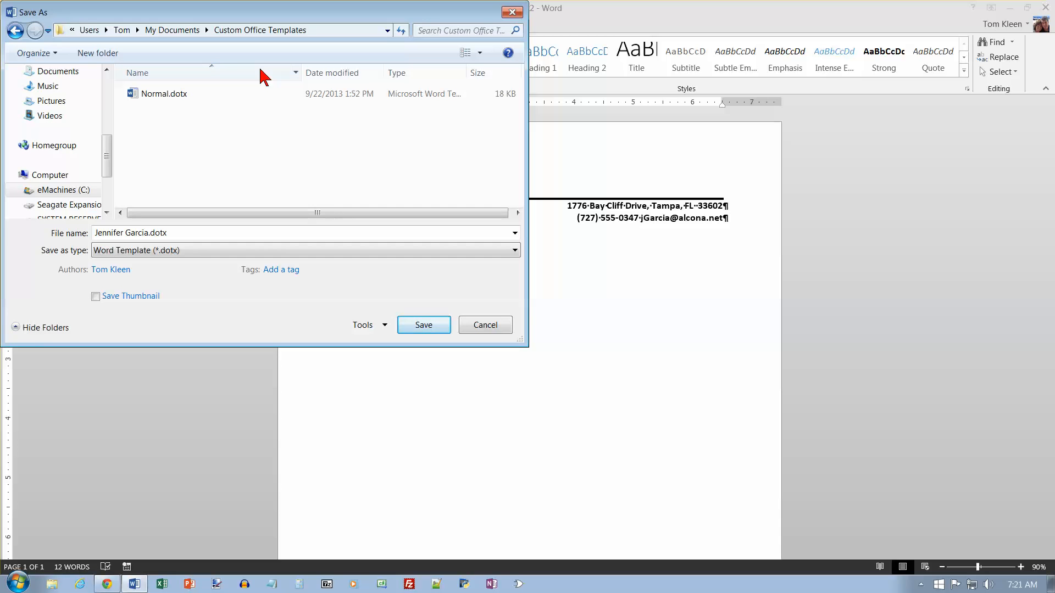
{"action": "left_click", "coordinate": [177, 235]}
{"action": "type", "text": "Kleen Tom"}
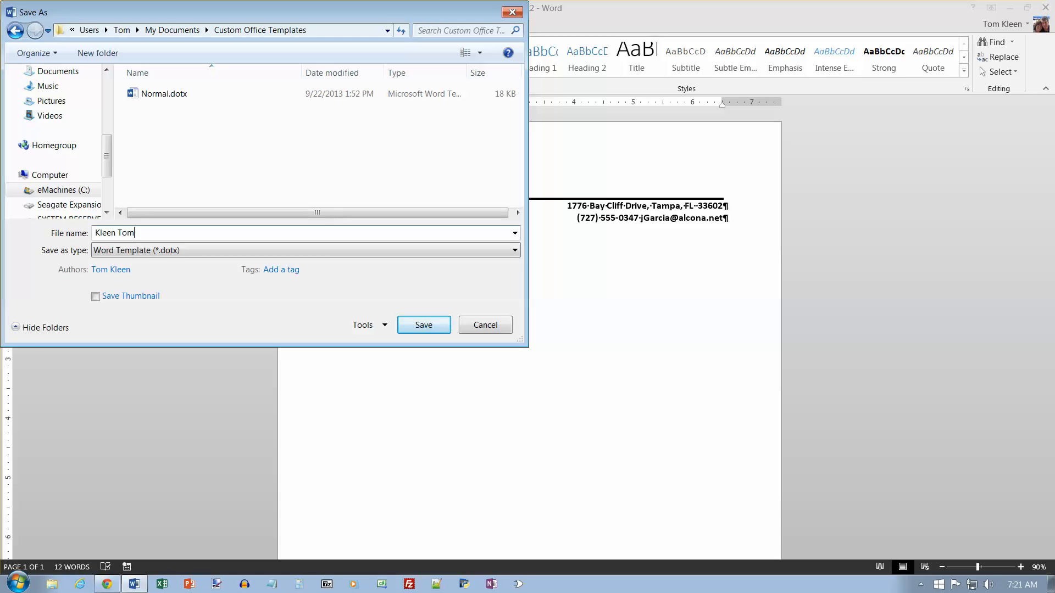
{"action": "type", "text": " 2B Letterhead Template"}
{"action": "left_click", "coordinate": [431, 327]}
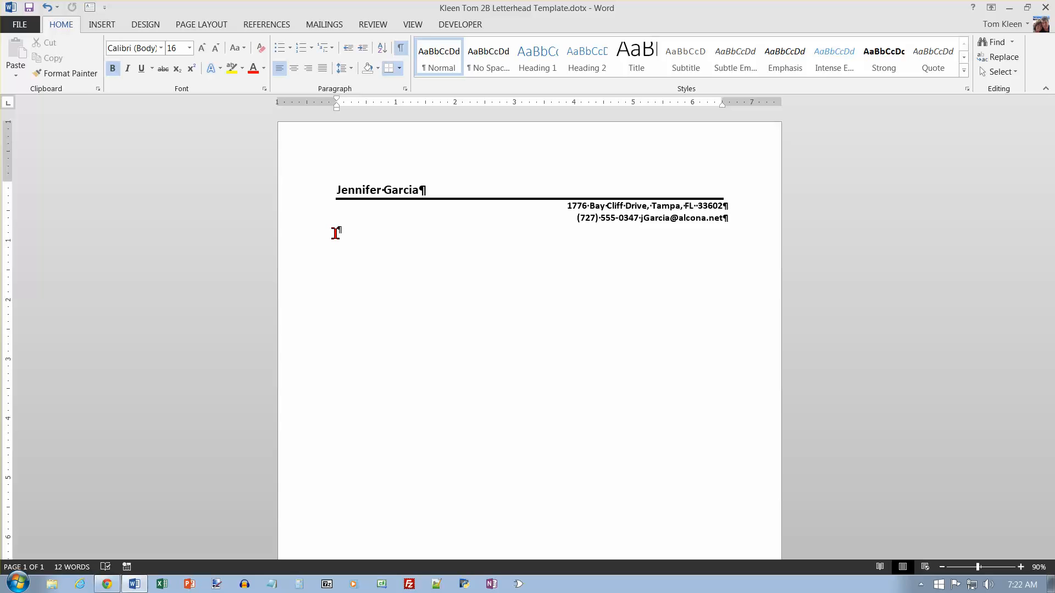
Close the letterhead template and go back to the FILE menu to open a document.
{"action": "left_click", "coordinate": [22, 26]}
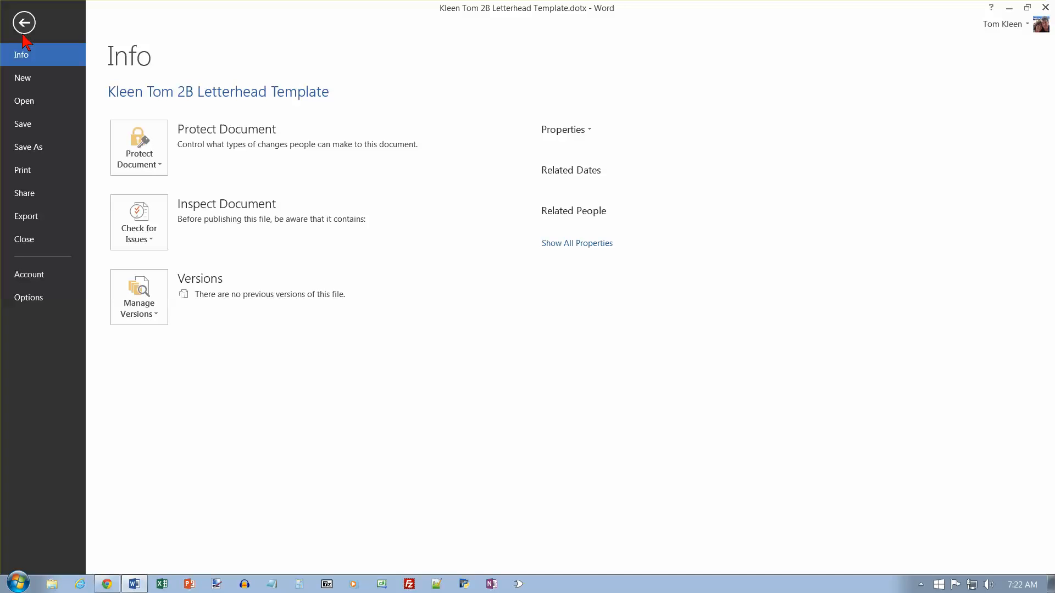
{"action": "left_click", "coordinate": [28, 240]}
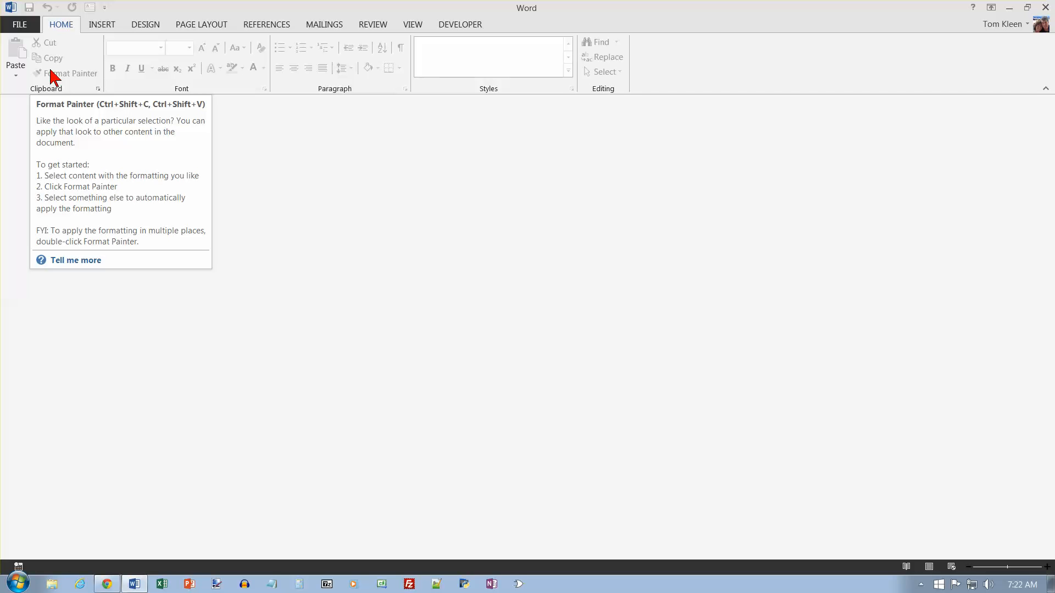
{"action": "left_click", "coordinate": [25, 25]}
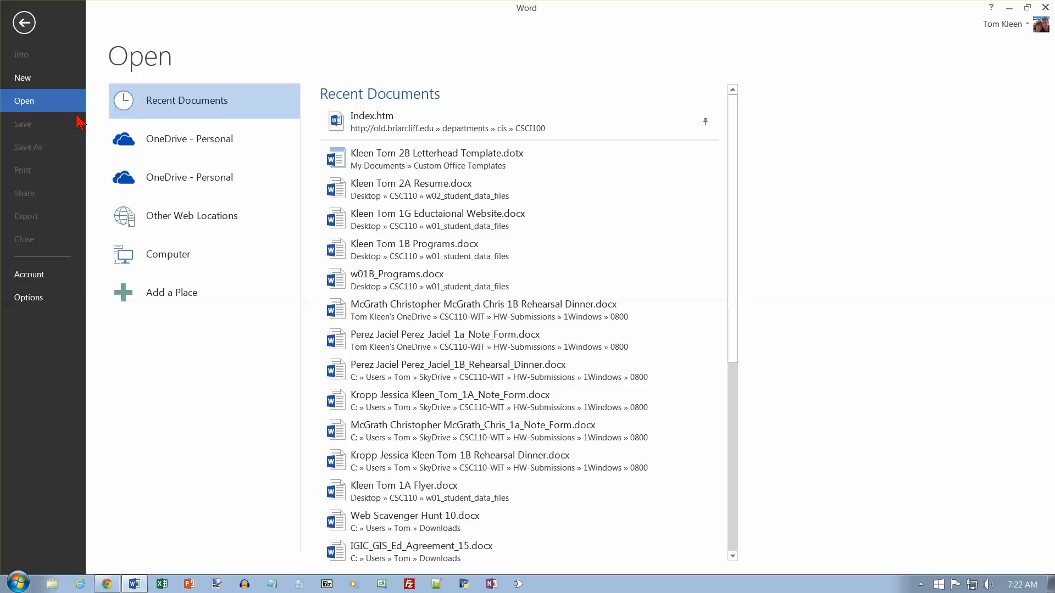
{"action": "left_click", "coordinate": [34, 82]}
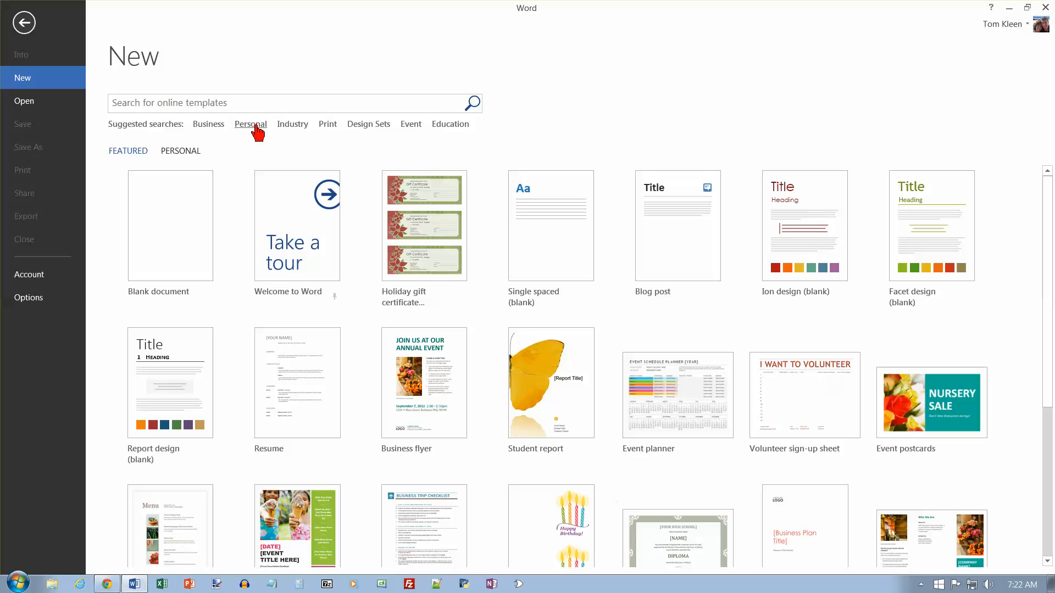
{"action": "left_click", "coordinate": [255, 125]}
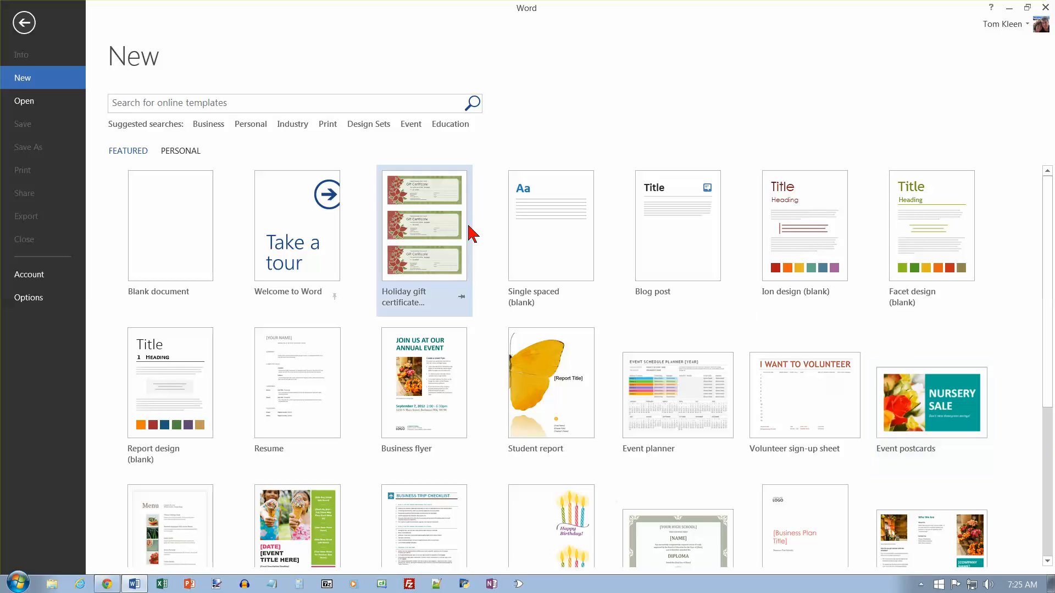
{"action": "left_click", "coordinate": [256, 105]}
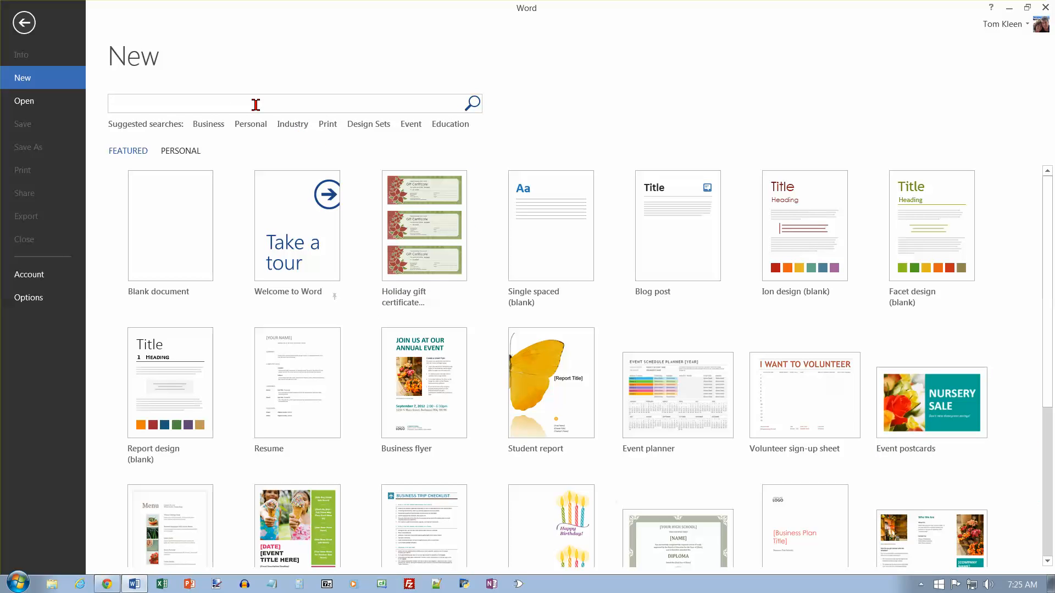
{"action": "type", "text": "personal"}
{"action": "key", "text": "Return"}
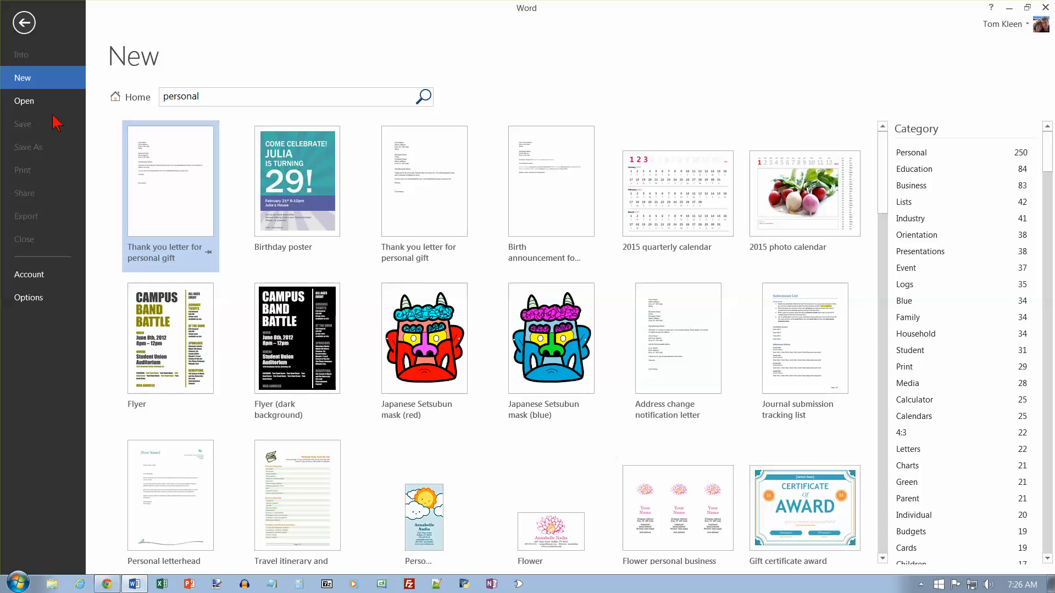
{"action": "left_click", "coordinate": [26, 103]}
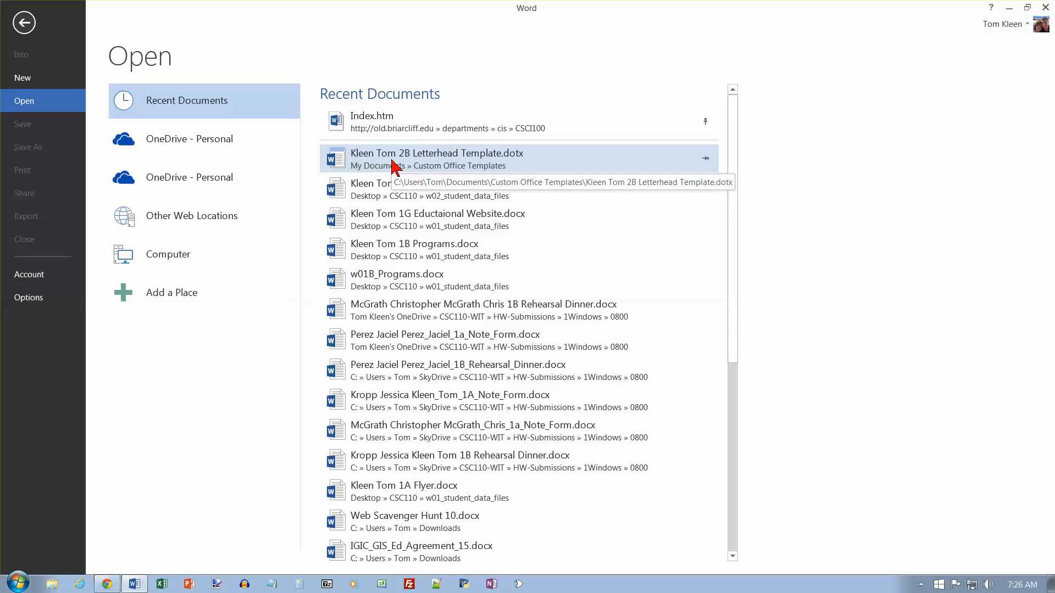
Reopen 'Kleen Tom 2B Letterhead Template.dotx' from the Recent Documents list.
{"action": "left_click", "coordinate": [392, 159]}
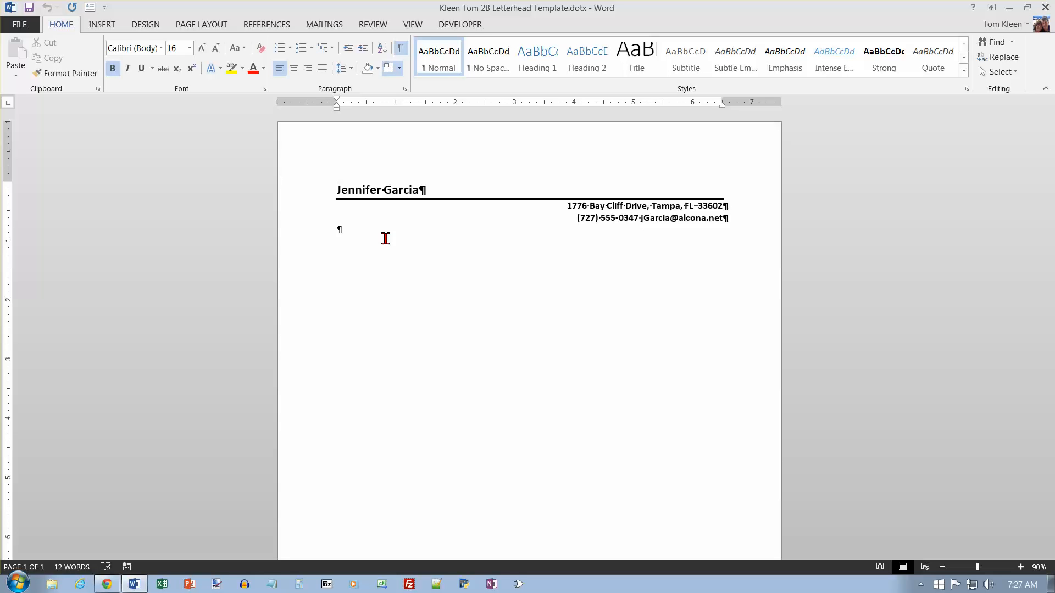
Save the template as 'Kleen Tom 2B Cover Letter.dotx' in w02_student_data_files.
{"action": "left_click", "coordinate": [22, 24]}
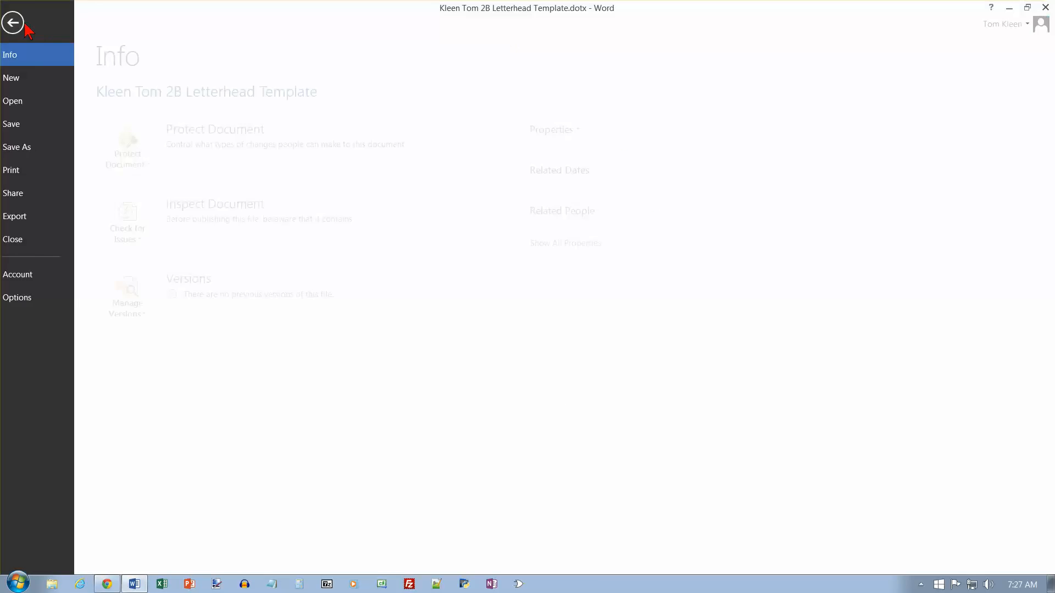
{"action": "left_click", "coordinate": [34, 145]}
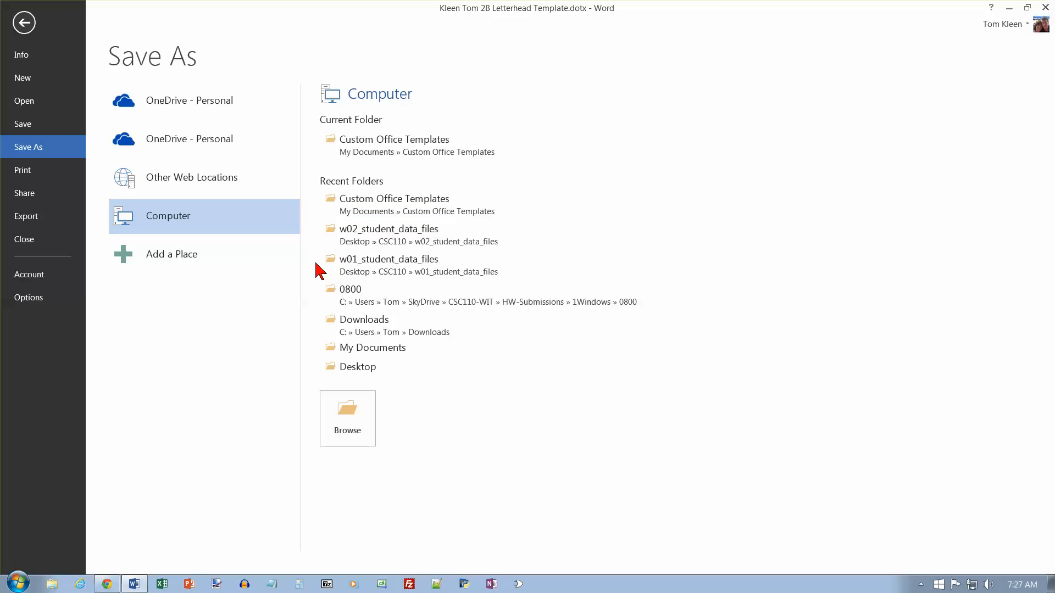
{"action": "left_click", "coordinate": [422, 244]}
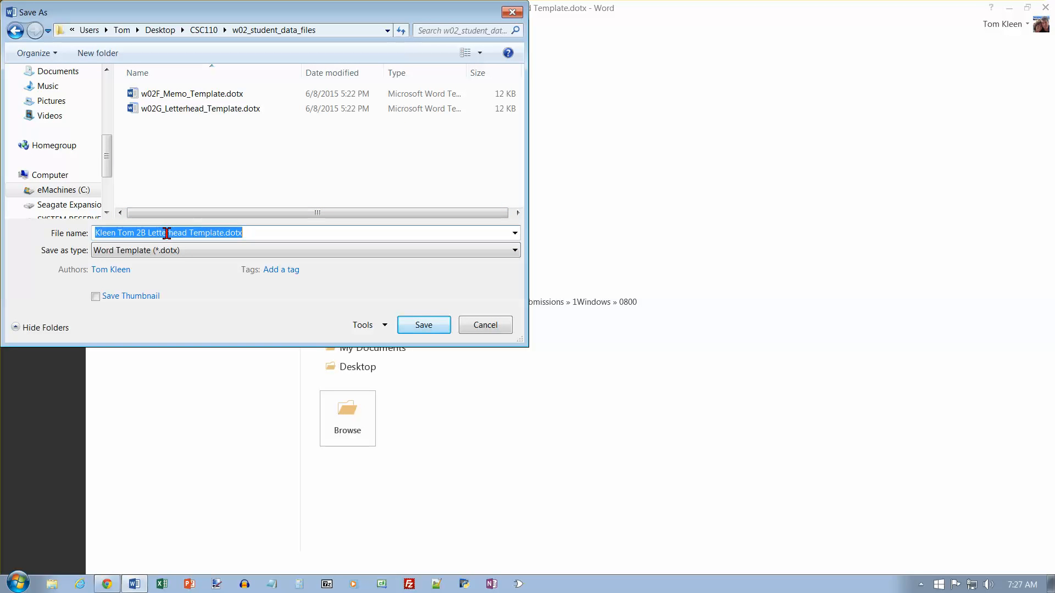
{"action": "left_click", "coordinate": [147, 233]}
{"action": "key", "text": "shift+End"}
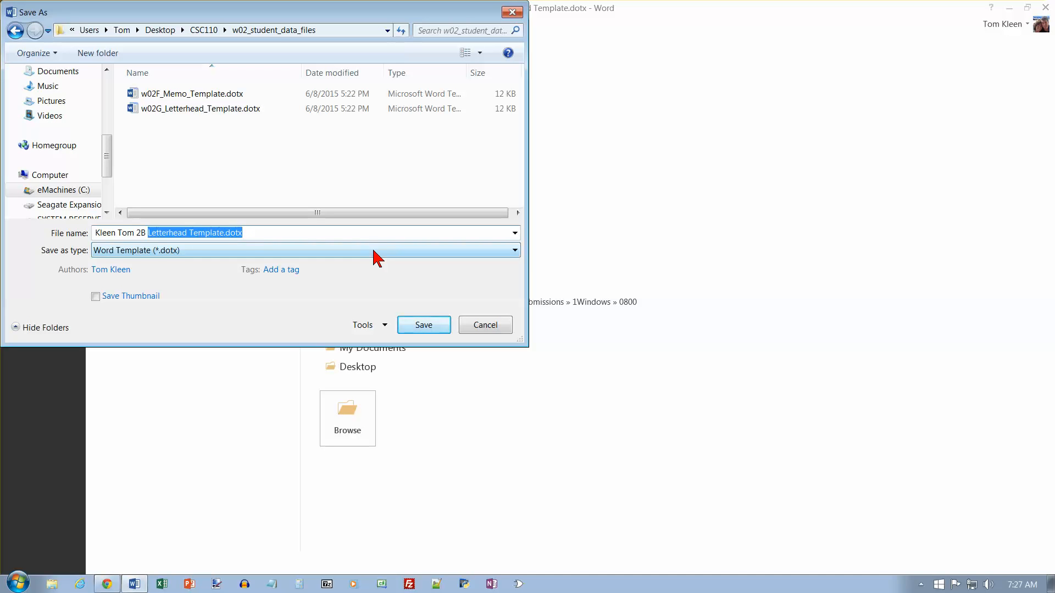
{"action": "type", "text": "Cover Letter"}
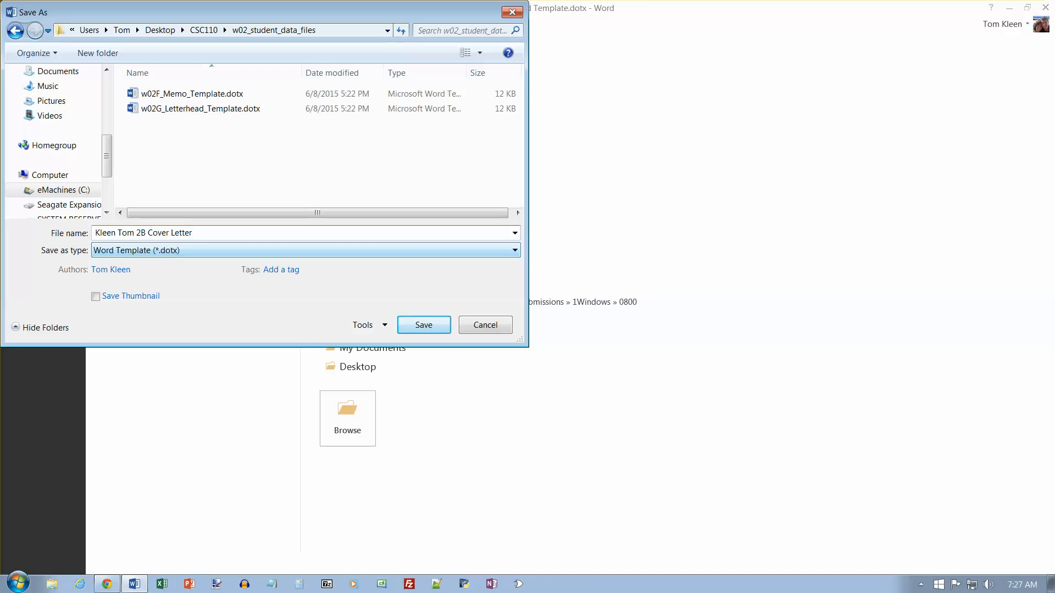
{"action": "key", "text": "Escape"}
{"action": "key", "text": "Escape"}
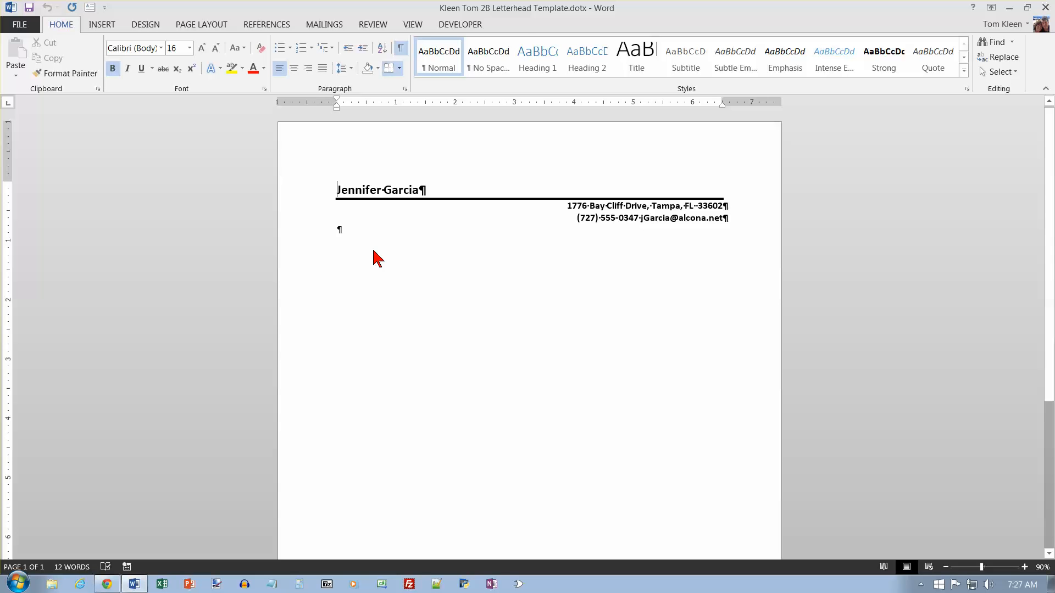
Save a Word Document copy, 'Kleen Tom 2B Cover Letter.docx', in w02_student_data_files.
{"action": "left_click", "coordinate": [11, 24]}
{"action": "left_click", "coordinate": [38, 147]}
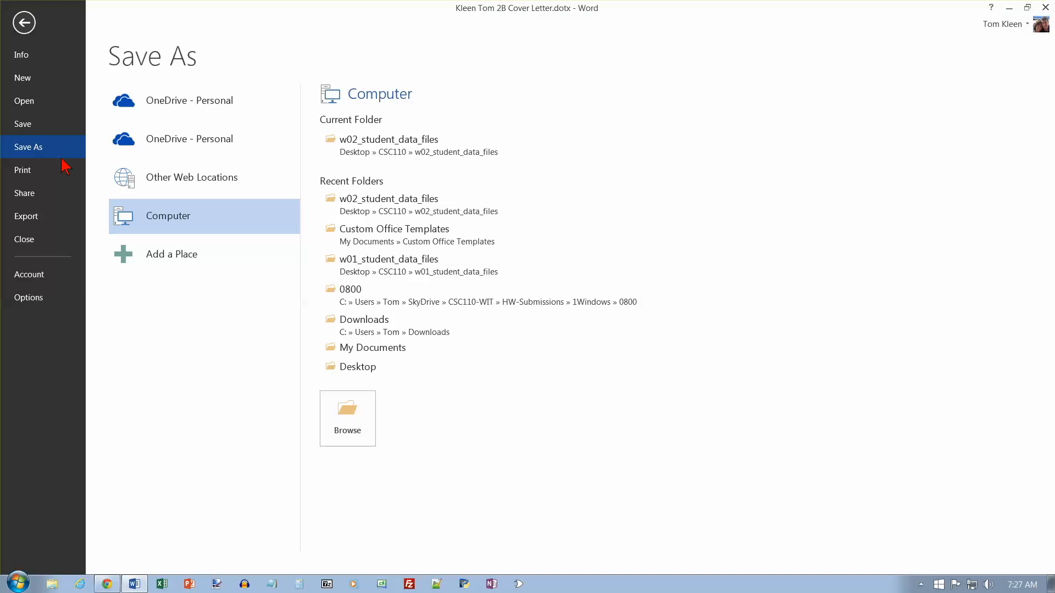
{"action": "left_click", "coordinate": [390, 206]}
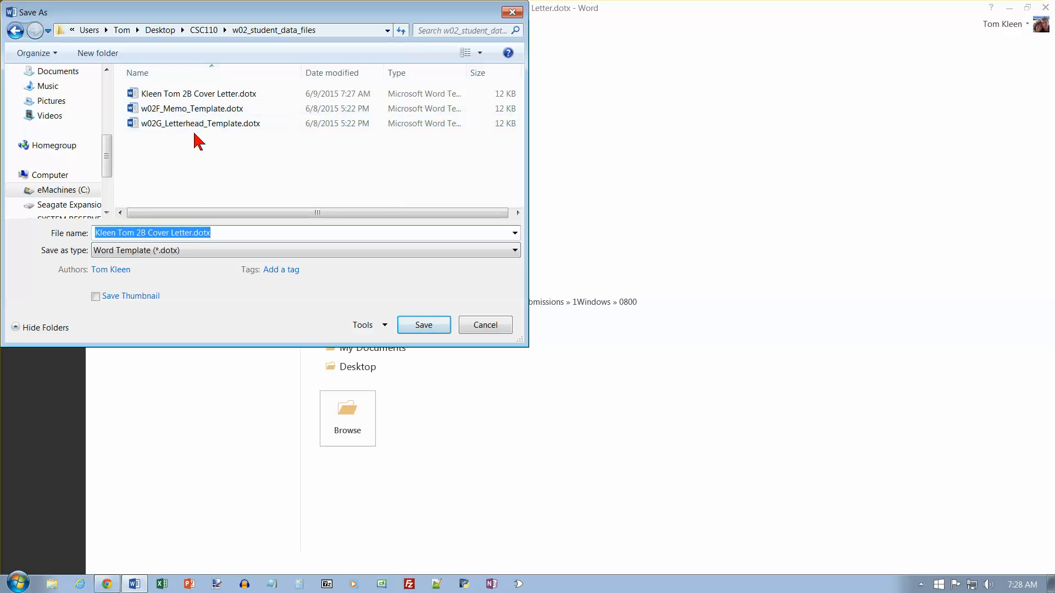
{"action": "left_click", "coordinate": [205, 251]}
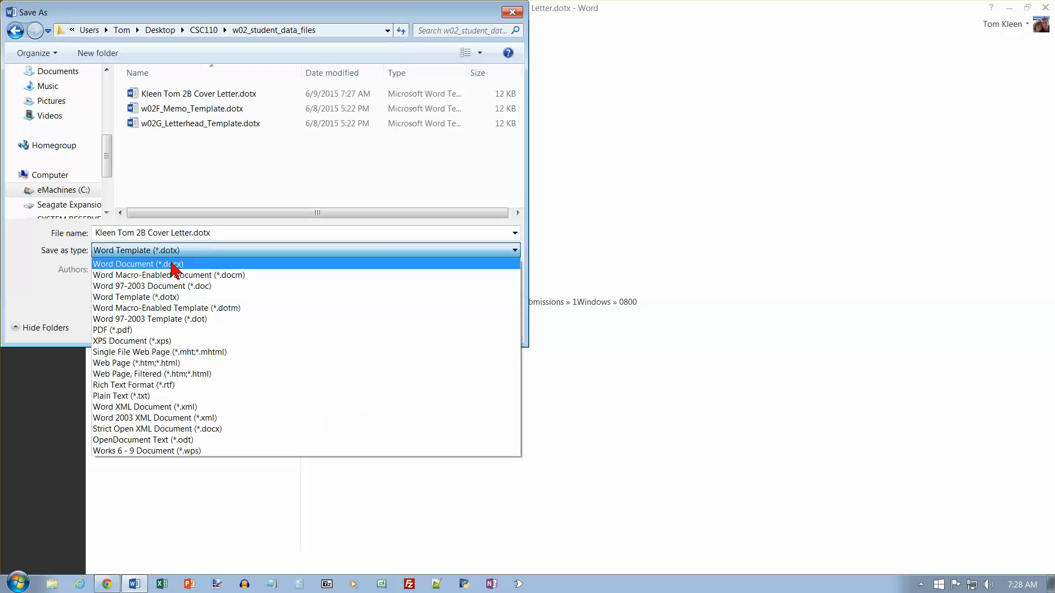
{"action": "left_click", "coordinate": [184, 264]}
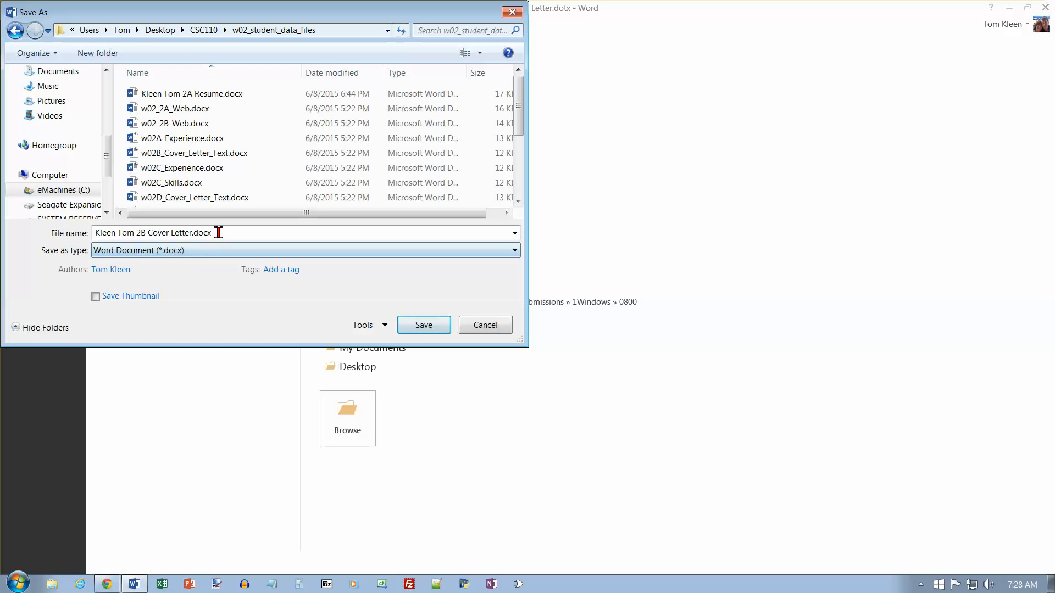
{"action": "left_click", "coordinate": [419, 326]}
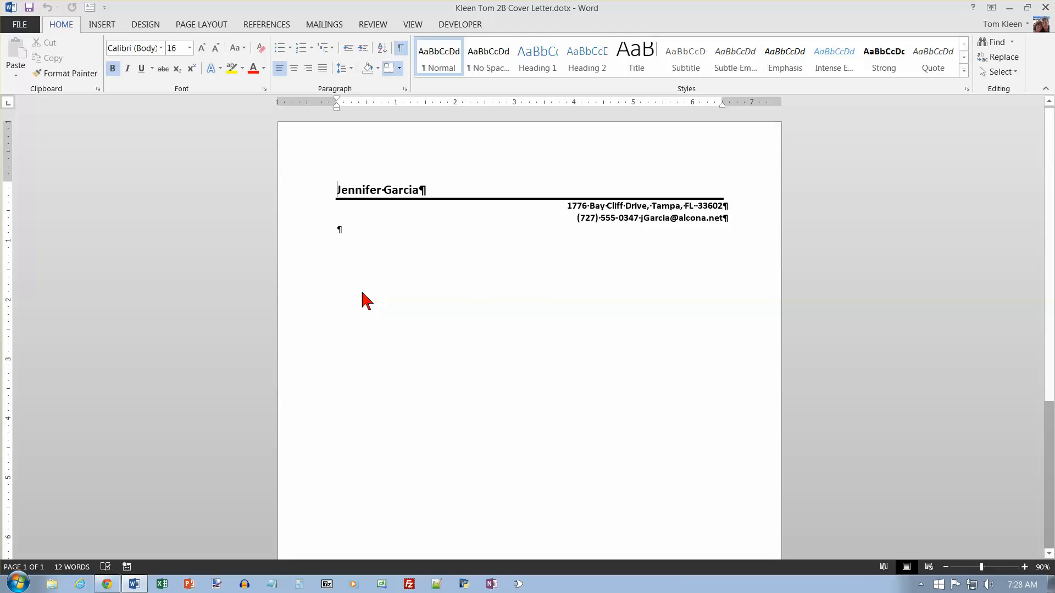
{"action": "left_click", "coordinate": [345, 234]}
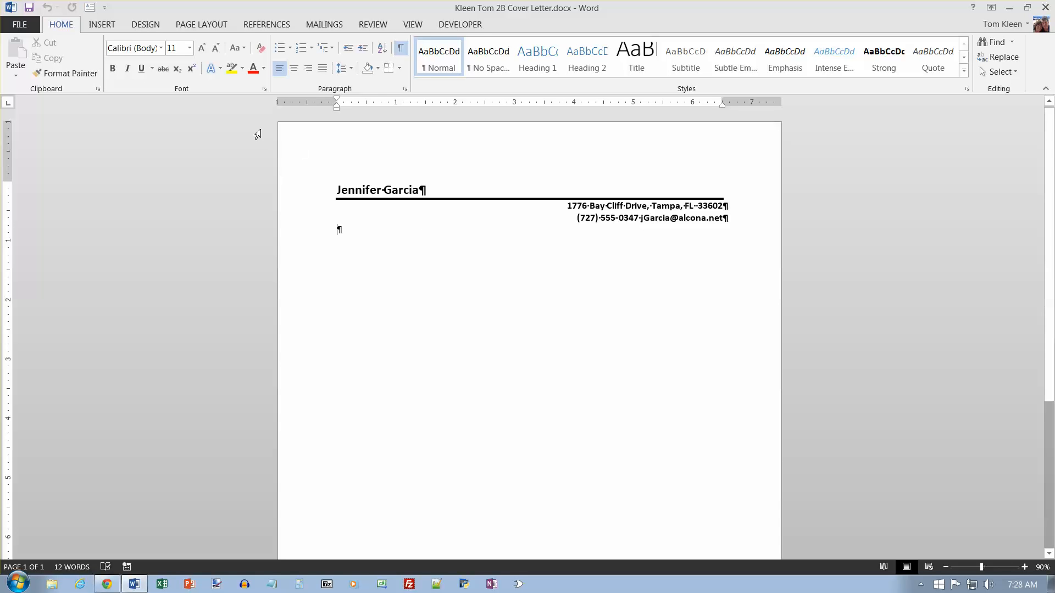
Add the File Name field to the page footer, then return to the body and type 'The'.
{"action": "left_click", "coordinate": [103, 25]}
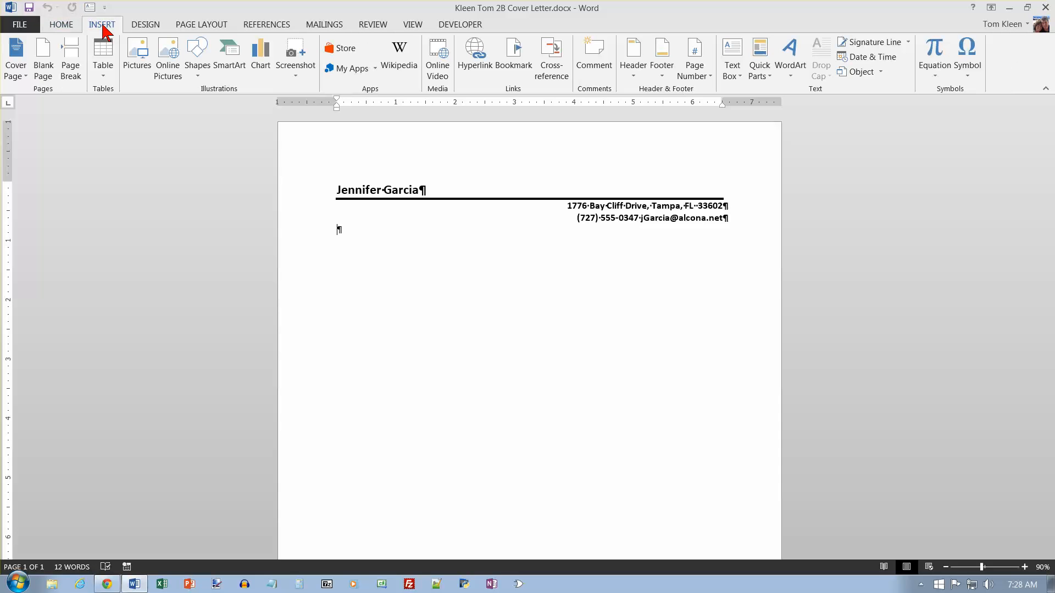
{"action": "left_click", "coordinate": [661, 54]}
{"action": "left_click", "coordinate": [702, 481]}
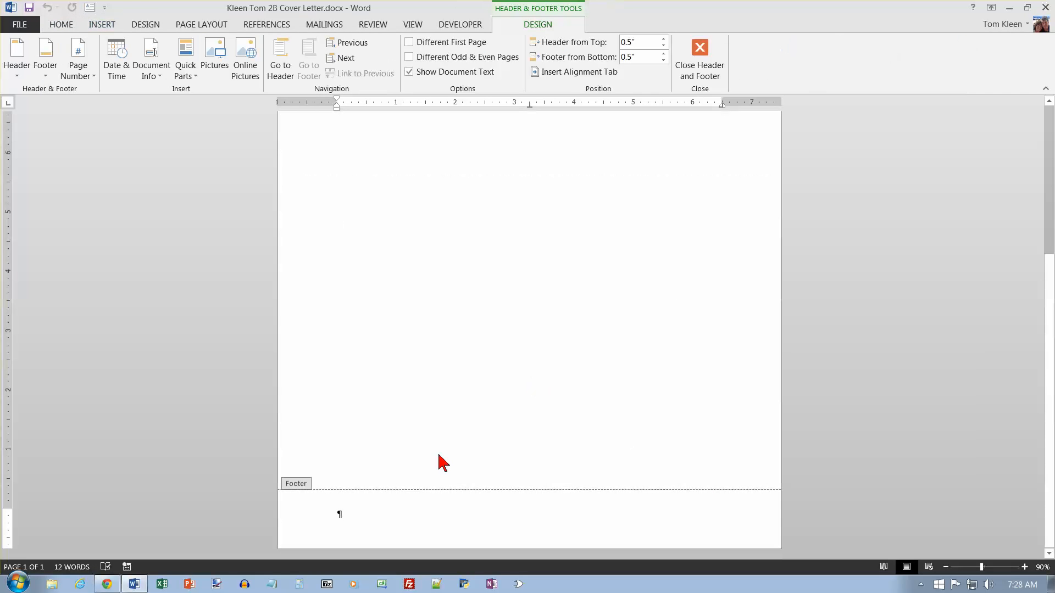
{"action": "left_click", "coordinate": [154, 70]}
{"action": "left_click", "coordinate": [162, 108]}
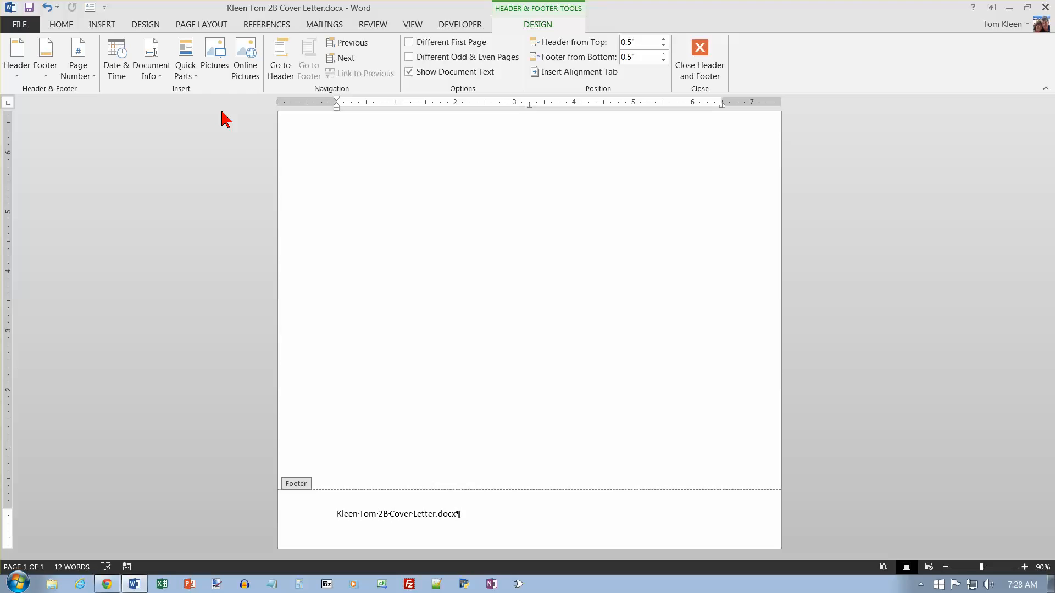
{"action": "double_click", "coordinate": [409, 234]}
{"action": "type", "text": "The"}
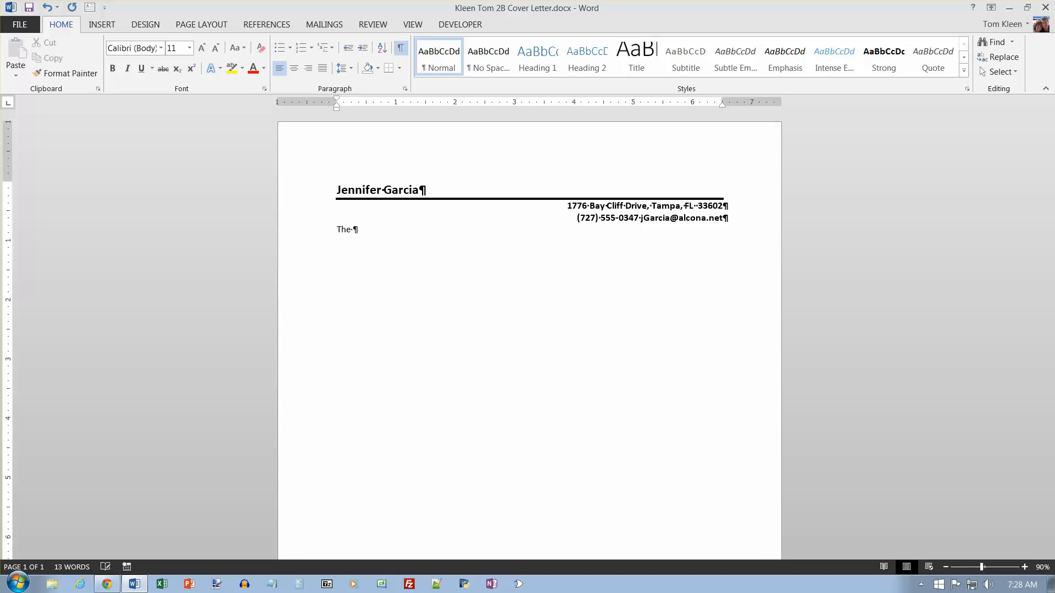
Delete the stray 'The' and open the FILE tab's Info page.
{"action": "key", "text": "BackSpace"}
{"action": "key", "text": "BackSpace"}
{"action": "key", "text": "BackSpace"}
{"action": "key", "text": "BackSpace"}
{"action": "left_click", "coordinate": [28, 27]}
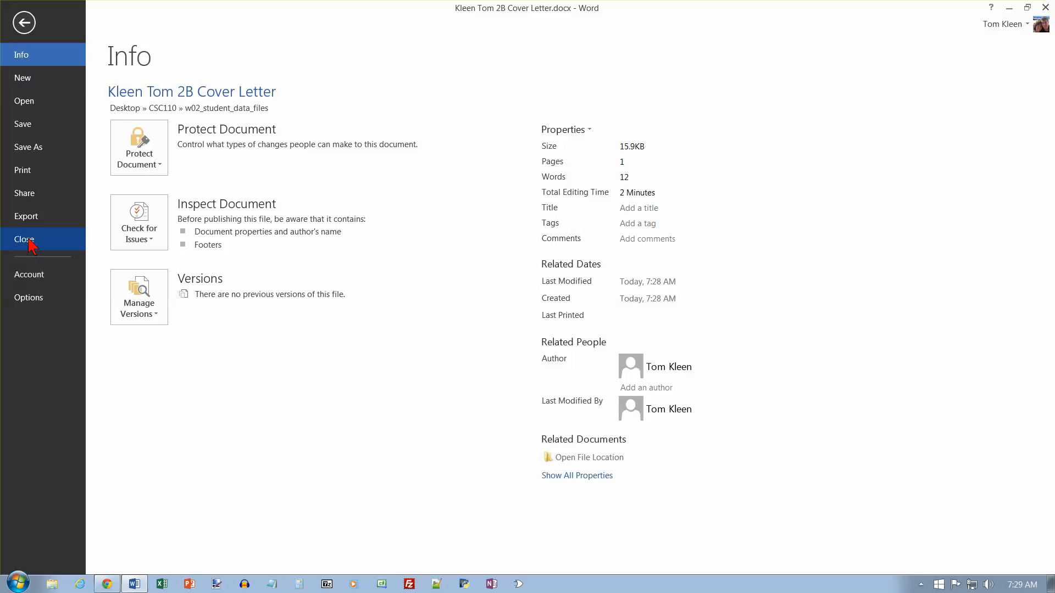
Open the AutoCorrect Options dialog from Proofing in Word Options.
{"action": "key", "text": "Escape"}
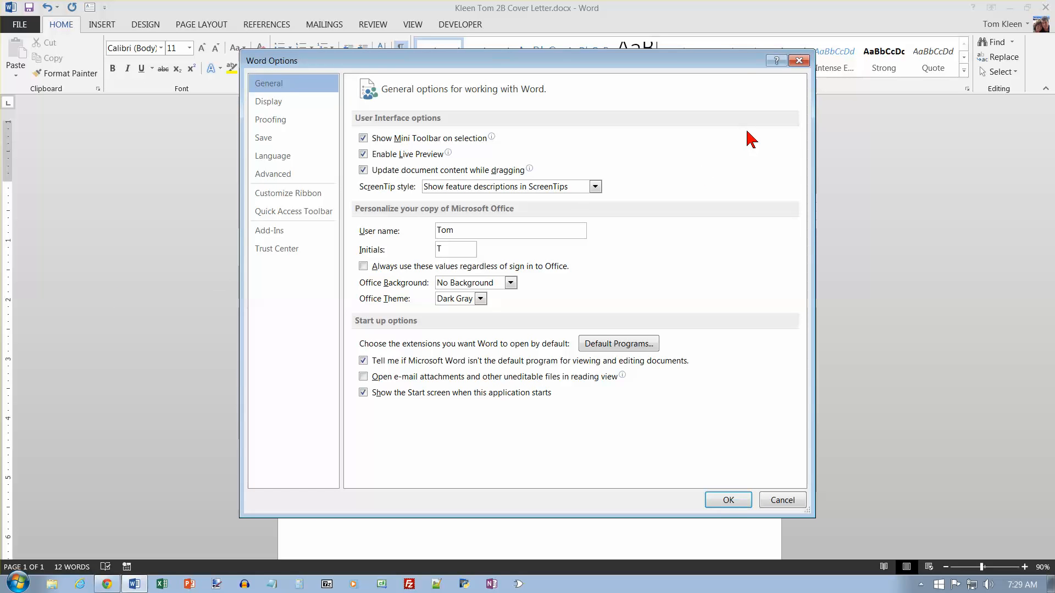
{"action": "left_click", "coordinate": [293, 122]}
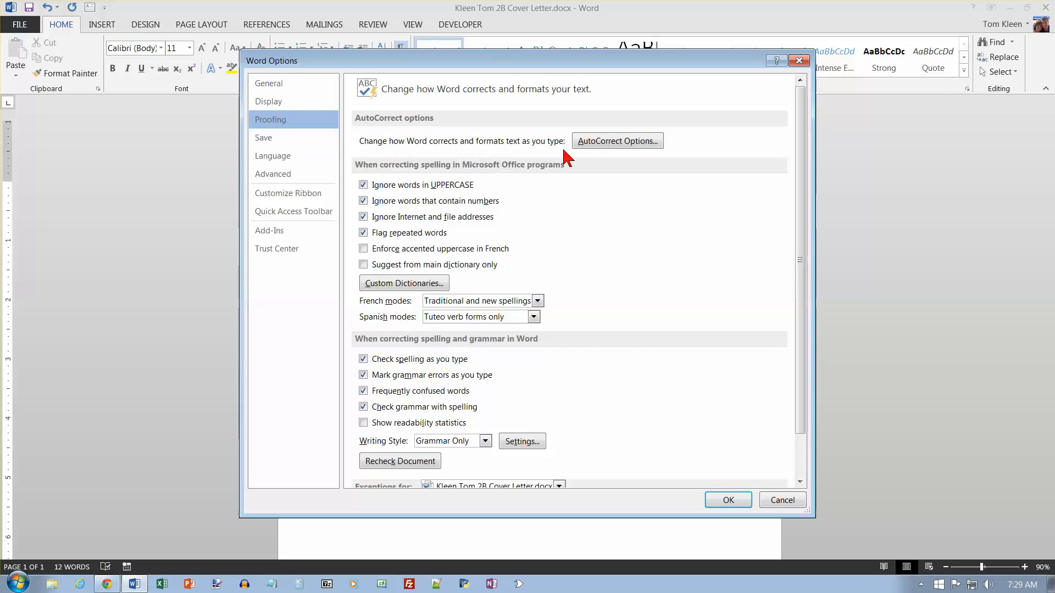
{"action": "left_click", "coordinate": [604, 144]}
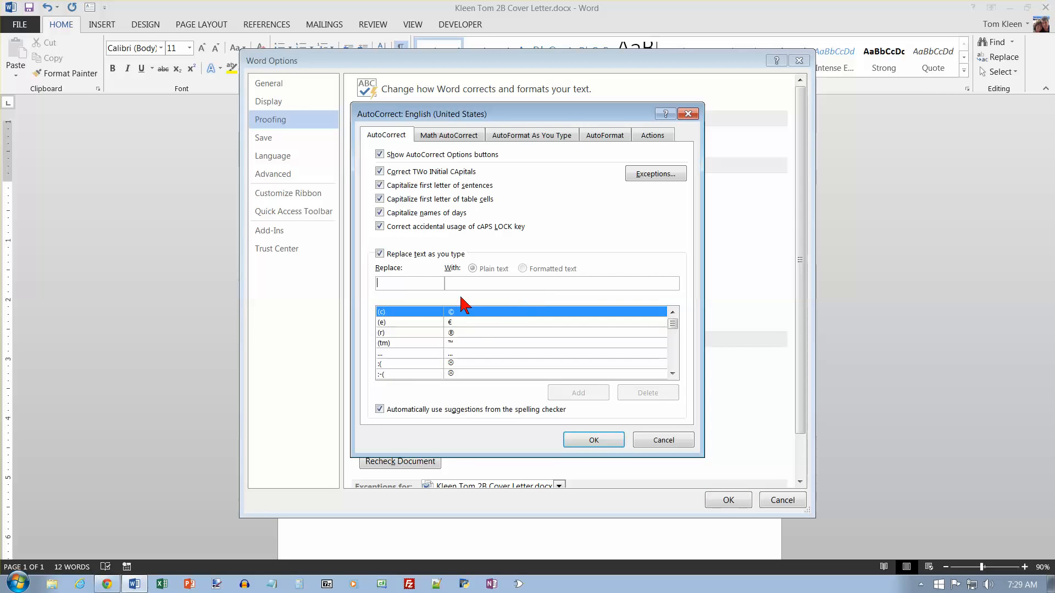
Add an AutoCorrect entry replacing 'resumee' with 'resume'.
{"action": "scroll", "coordinate": [674, 365], "scroll_direction": "down", "scroll_amount": 12}
{"action": "scroll", "coordinate": [674, 363], "scroll_direction": "down", "scroll_amount": 10}
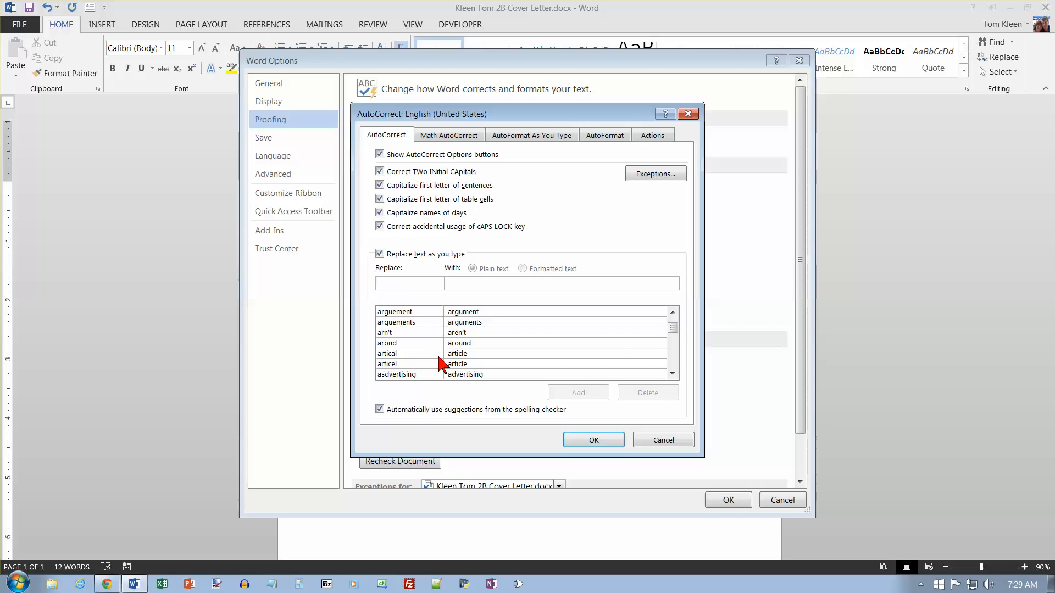
{"action": "left_click_drag", "start_coordinate": [671, 329], "coordinate": [677, 319]}
{"action": "left_click", "coordinate": [400, 284]}
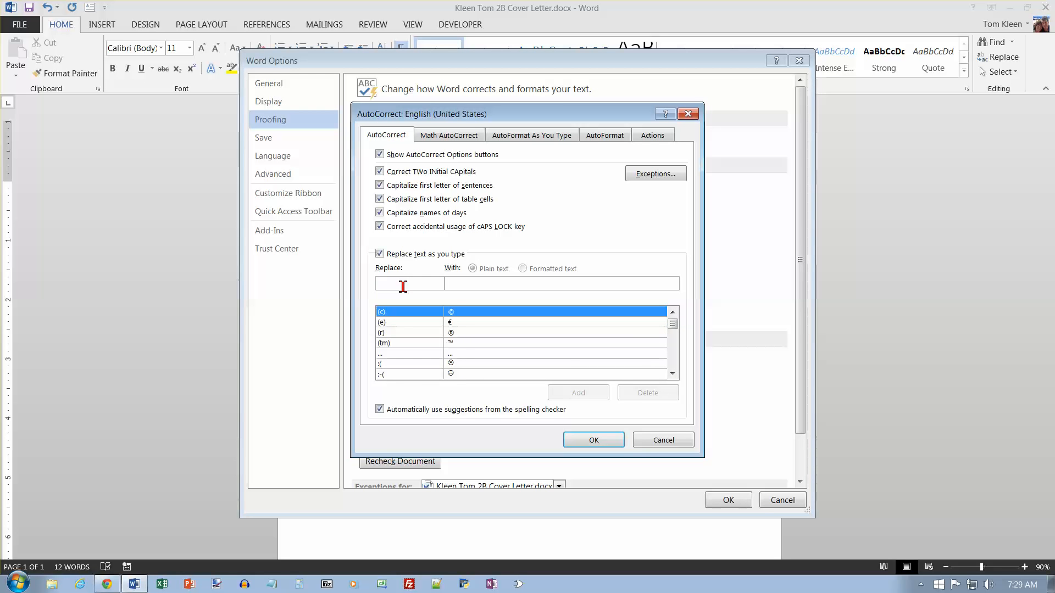
{"action": "type", "text": "re"}
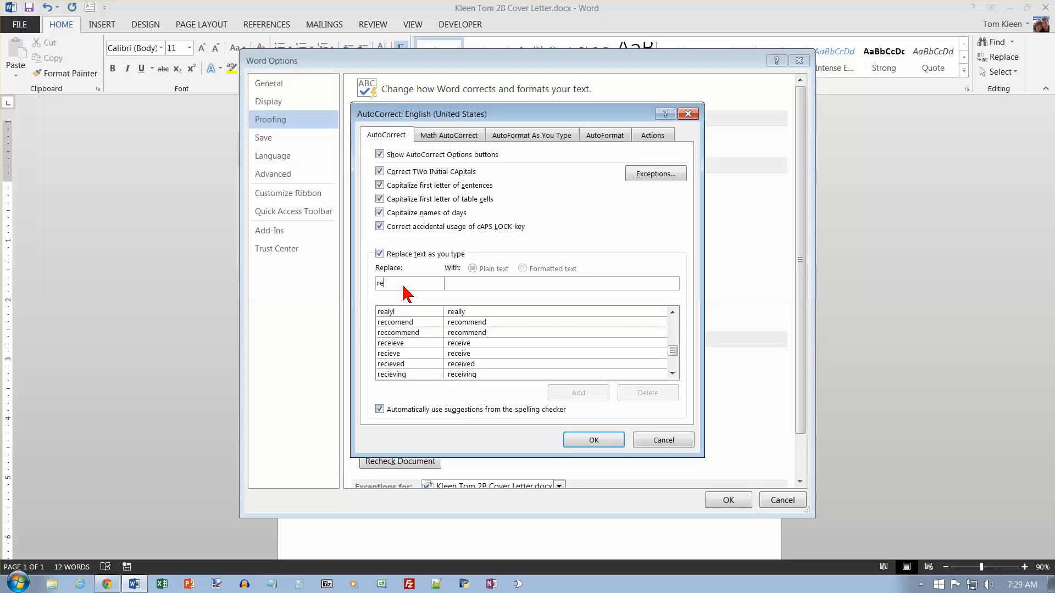
{"action": "type", "text": "sumee"}
{"action": "key", "text": "Tab"}
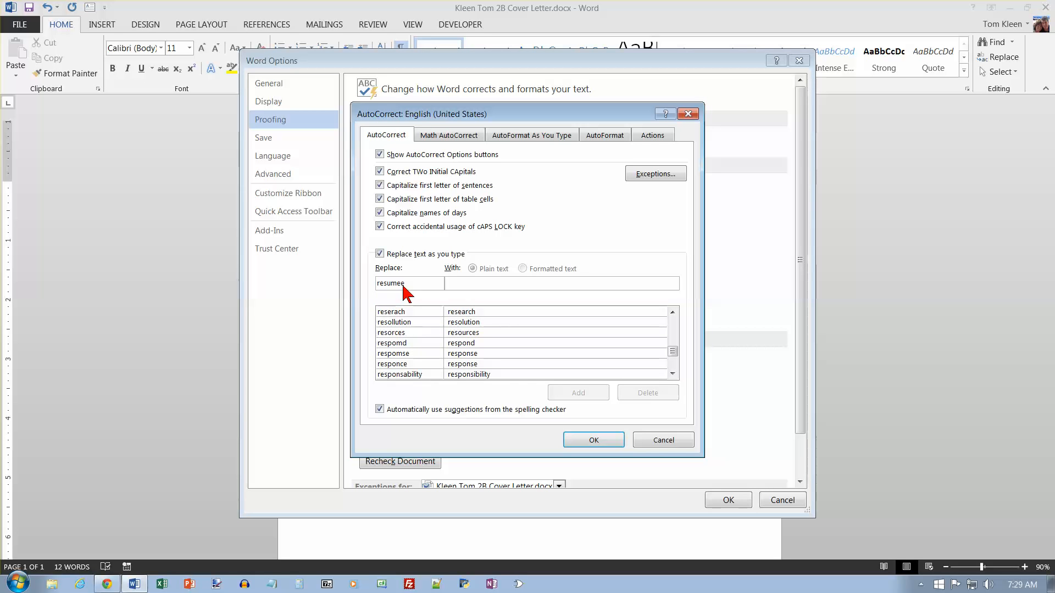
{"action": "type", "text": "re"}
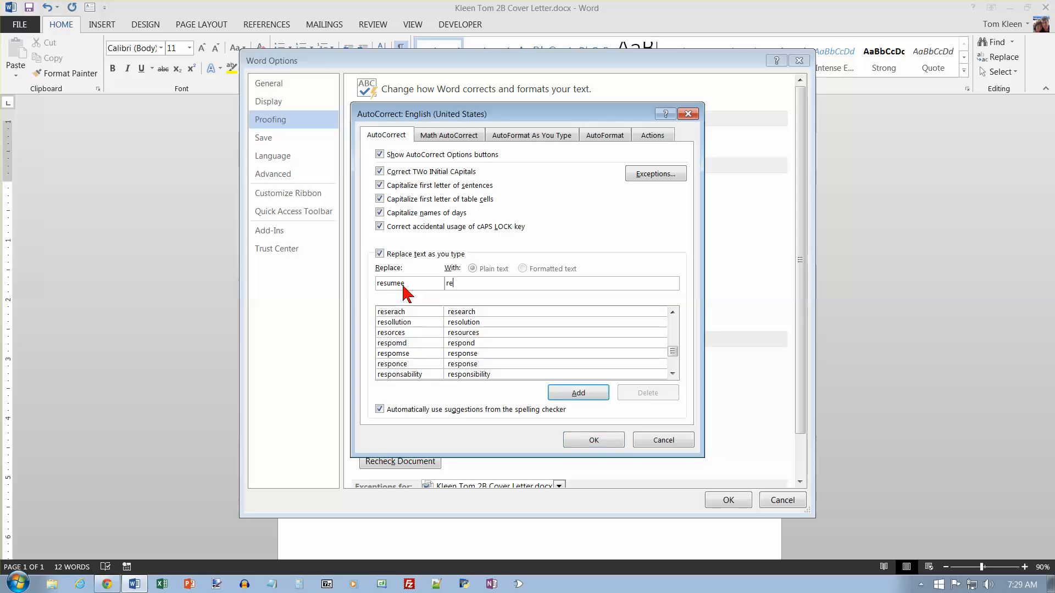
{"action": "type", "text": "sume"}
{"action": "left_click", "coordinate": [577, 393]}
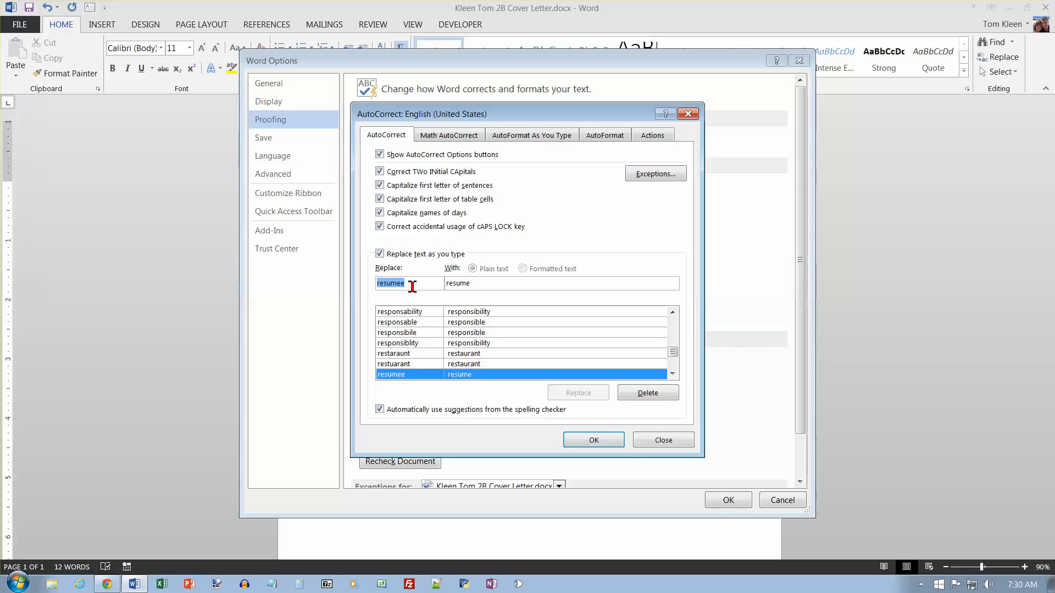
Add 'computr' → 'computer' to AutoCorrect and confirm both dialogs with OK.
{"action": "type", "text": "computr"}
{"action": "key", "text": "Tab"}
{"action": "type", "text": "computer"}
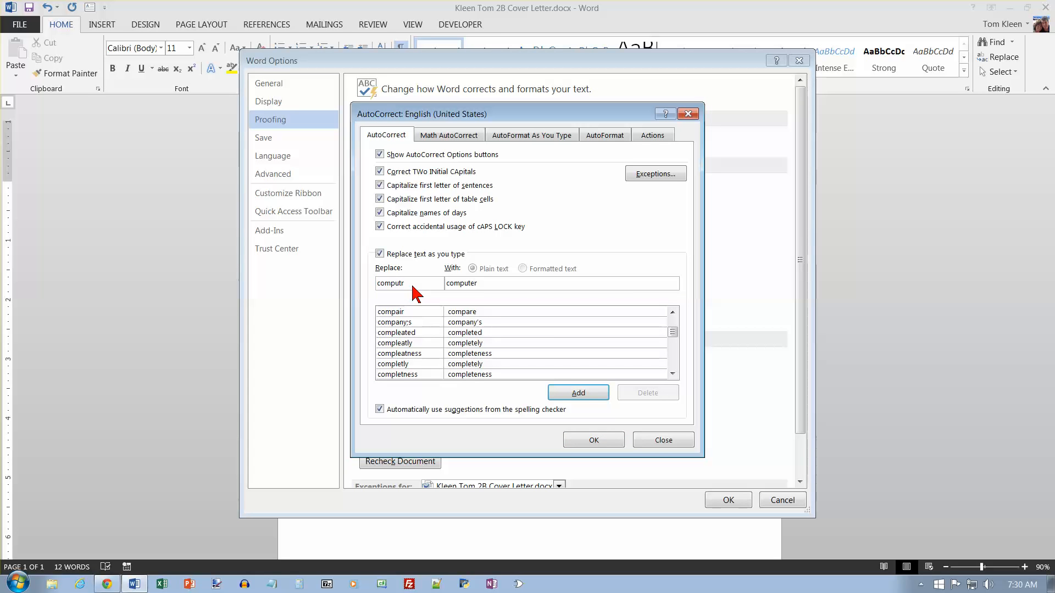
{"action": "left_click", "coordinate": [578, 393]}
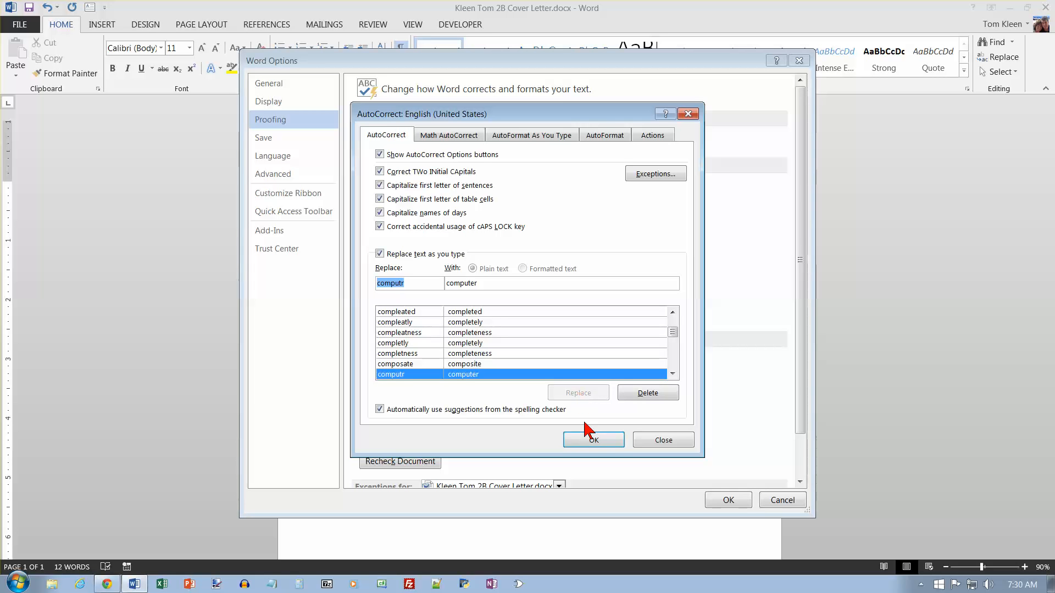
{"action": "left_click", "coordinate": [588, 441]}
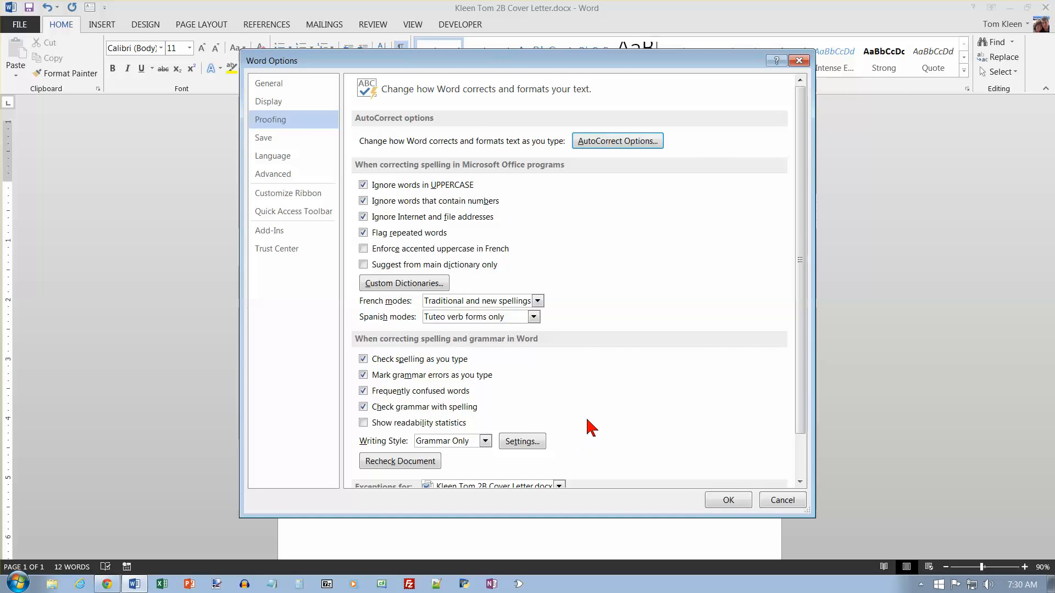
{"action": "left_click", "coordinate": [728, 500]}
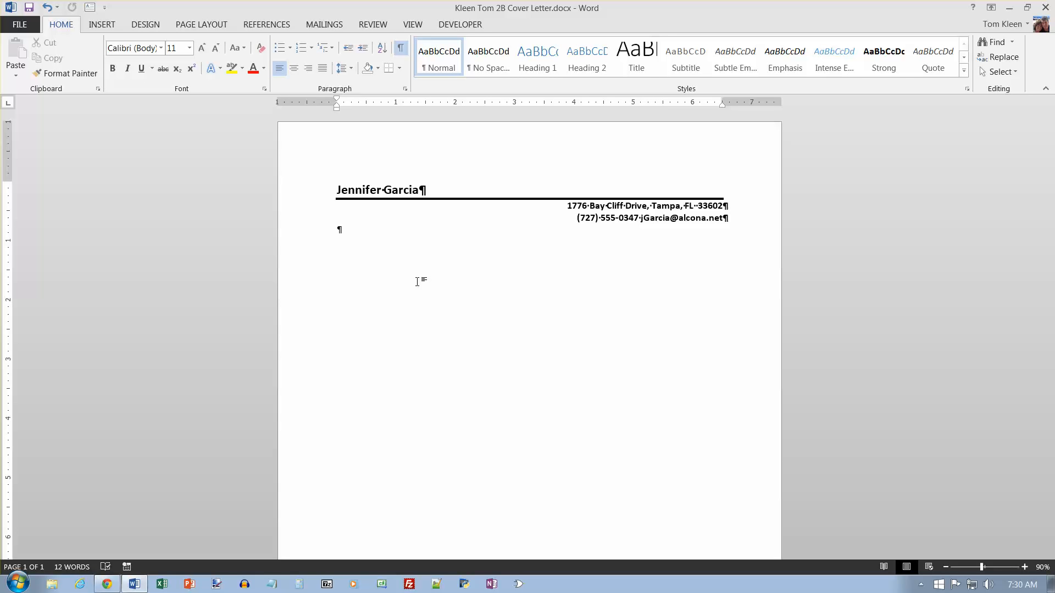
Insert the date as 'June 9, 2015' below blank lines under the letterhead.
{"action": "key", "text": "Return"}
{"action": "key", "text": "Return"}
{"action": "key", "text": "Return"}
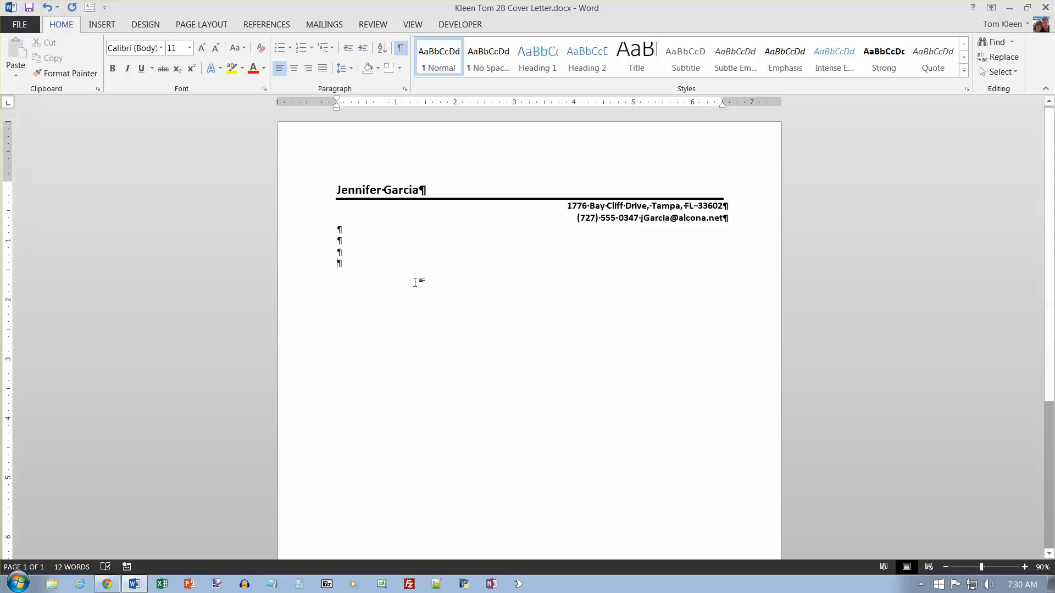
{"action": "left_click", "coordinate": [104, 24]}
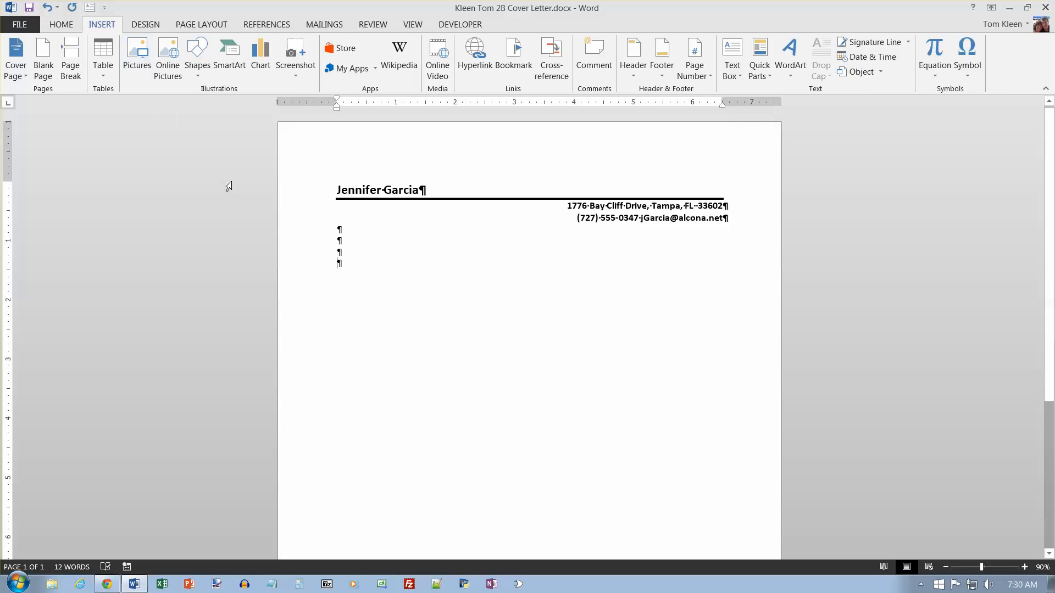
{"action": "left_click", "coordinate": [877, 60]}
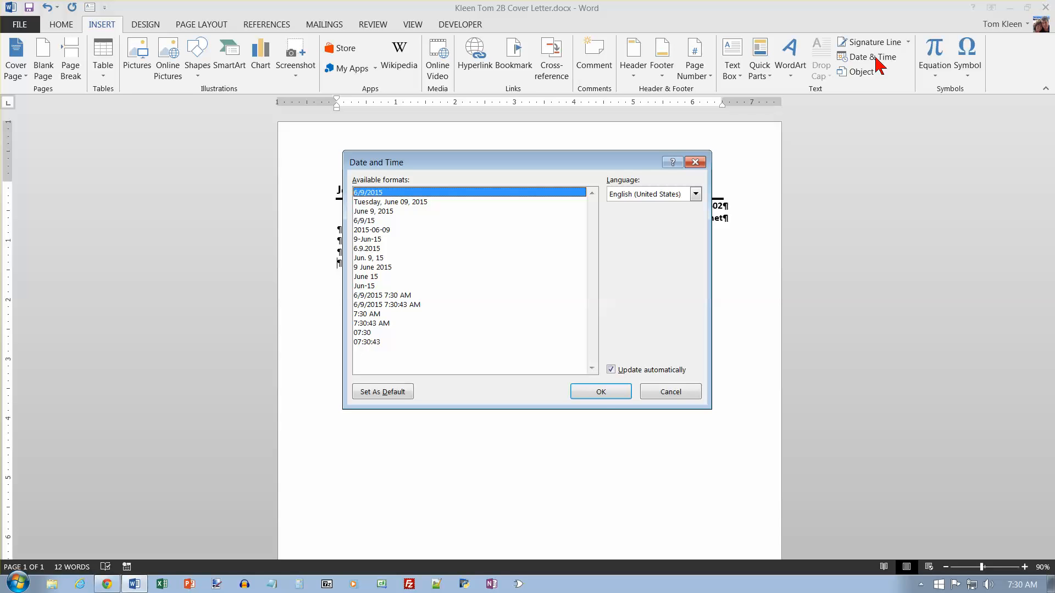
{"action": "left_click", "coordinate": [386, 212]}
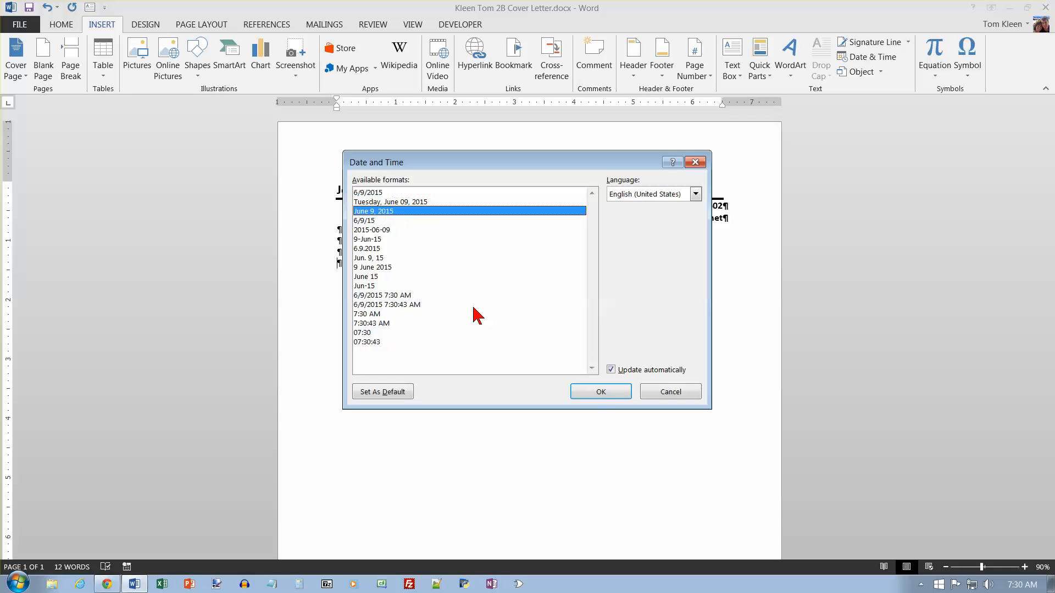
{"action": "left_click", "coordinate": [601, 393]}
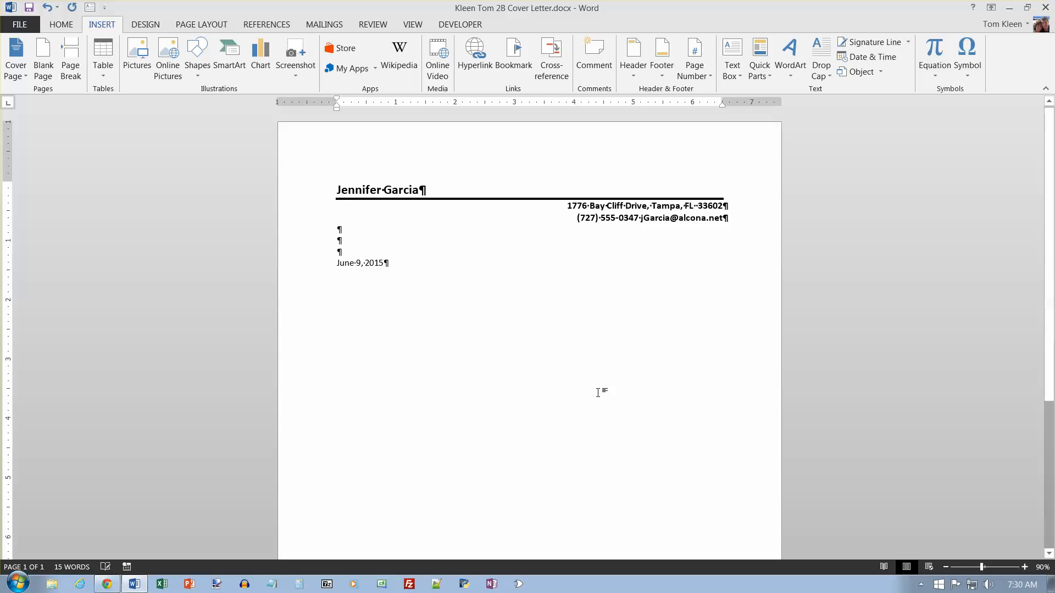
Paste the four-line inside address below the date and type the colon-ended salutation to the recipient.
{"action": "key", "text": "Return"}
{"action": "key", "text": "Return"}
{"action": "key", "text": "Return"}
{"action": "key", "text": "Return"}
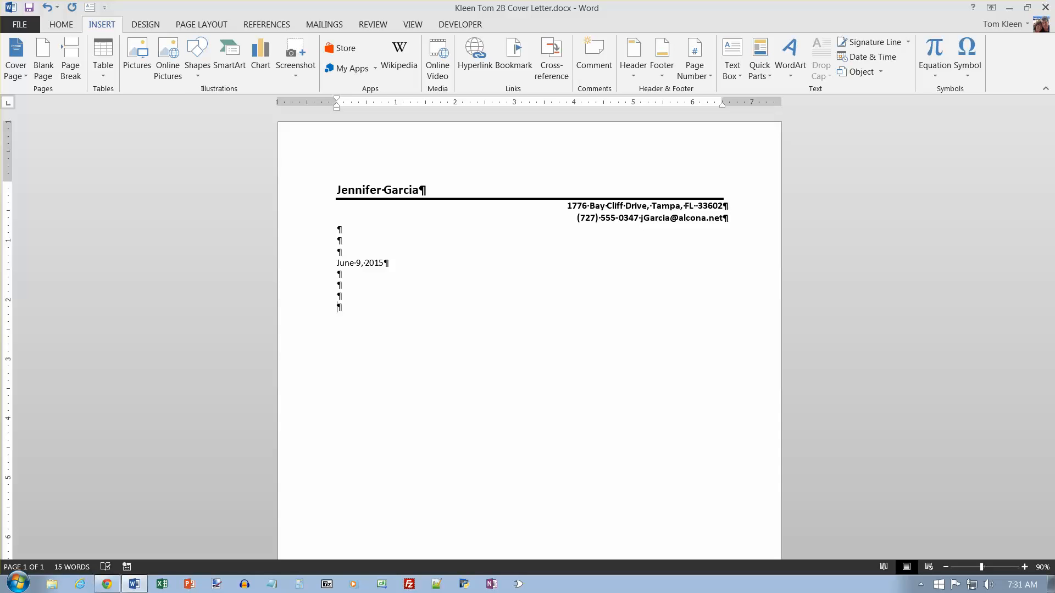
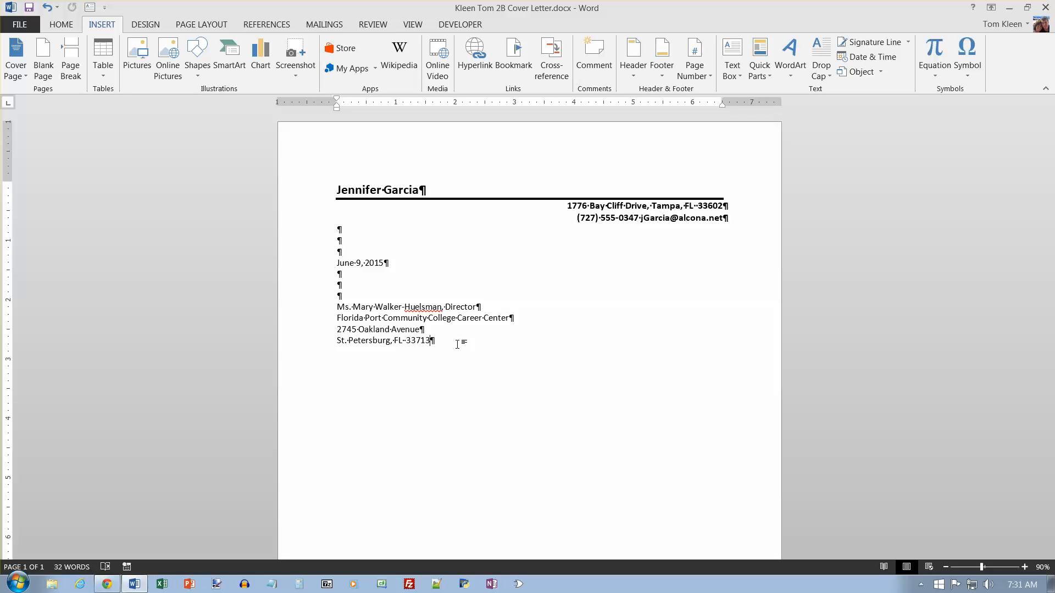
{"action": "left_click", "coordinate": [457, 343]}
{"action": "key", "text": "Return"}
{"action": "key", "text": "Return"}
{"action": "type", "text": "Dear Ms. Walker-Huelsman"}
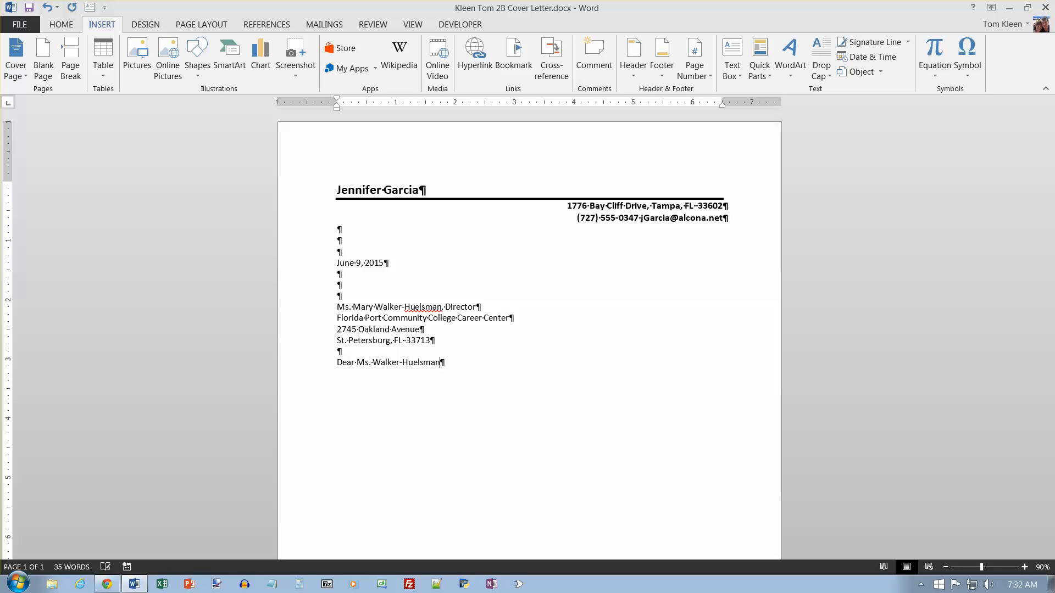
{"action": "type", "text": ":"}
{"action": "key", "text": "Return"}
{"action": "key", "text": "Return"}
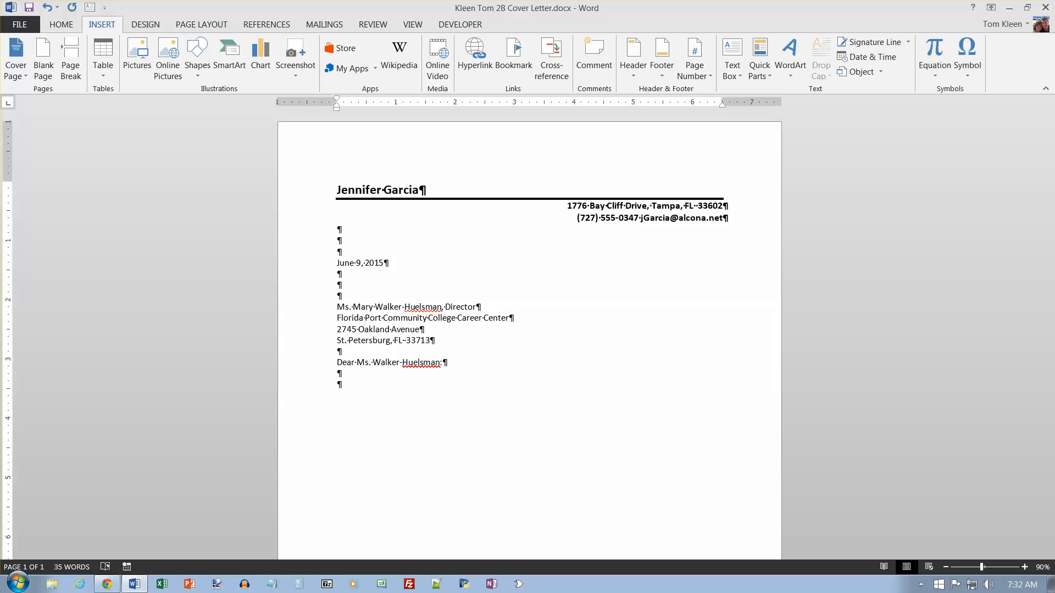
Type the opening paragraph on computer and communication skills and the FPCC Business Software Applications Specialist certificate.
{"action": "type", "text": "I am seeking a position in witch I can use my computr"}
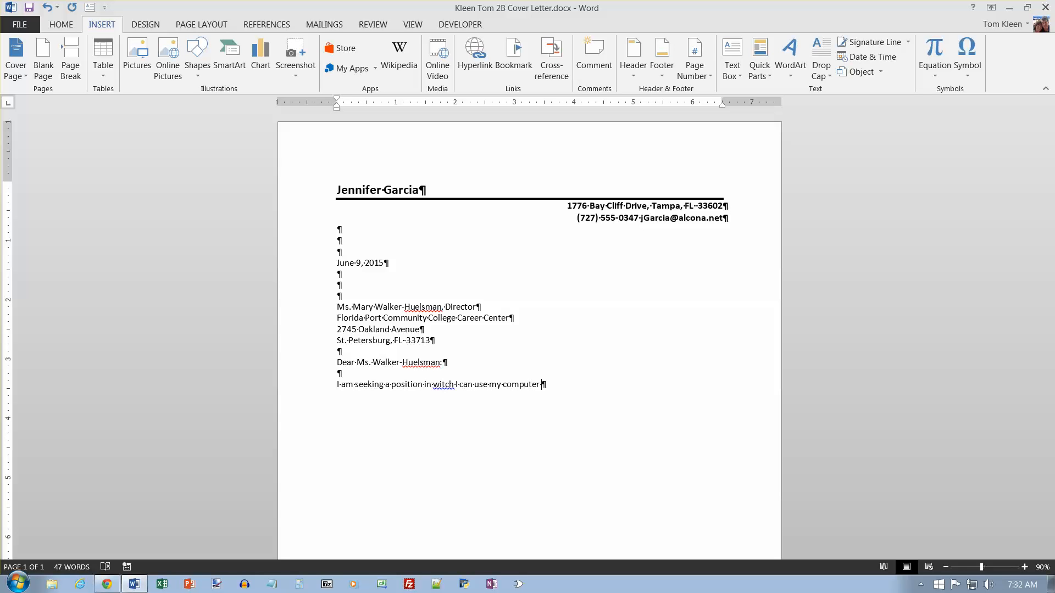
{"action": "key", "text": "BackSpace"}
{"action": "type", "text": "and communicat"}
{"action": "type", "text": "ion skills."}
{"action": "type", "text": " My education "}
{"action": "type", "text": "and experience"}
{"action": "type", "text": ", out"}
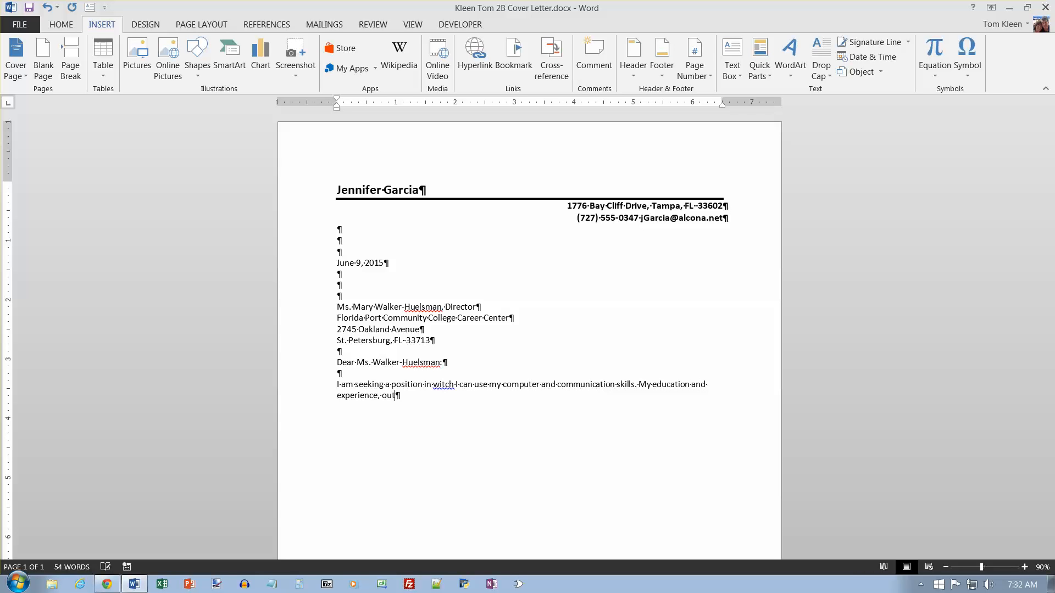
{"action": "type", "text": "lined on the enclosed resumee"}
{"action": "key", "text": "BackSpace"}
{"action": "type", "text": ","}
{"action": "type", "text": "includ"}
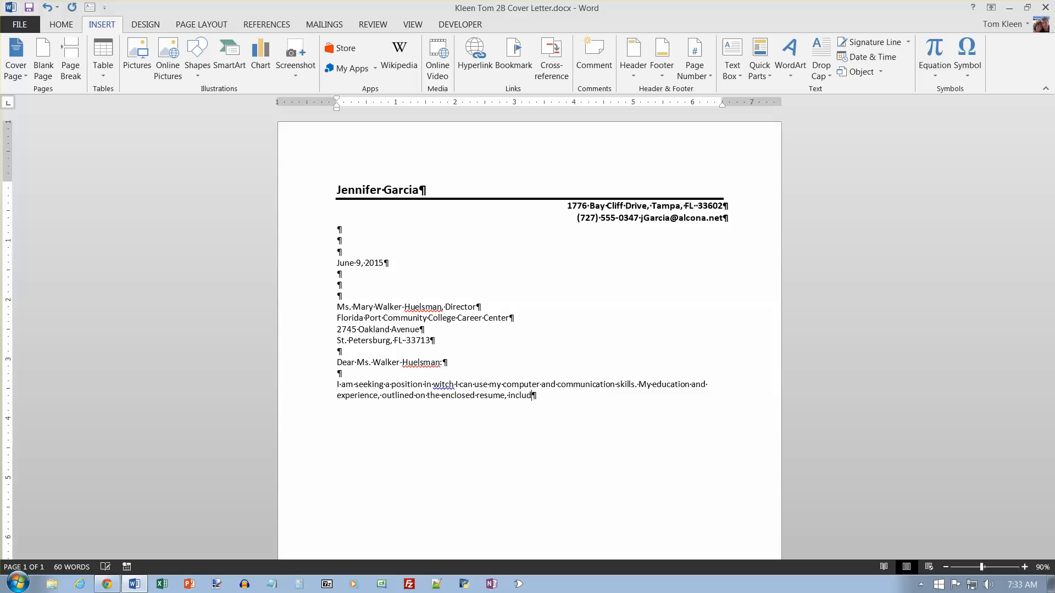
{"action": "type", "text": "es a Business Software Applications S"}
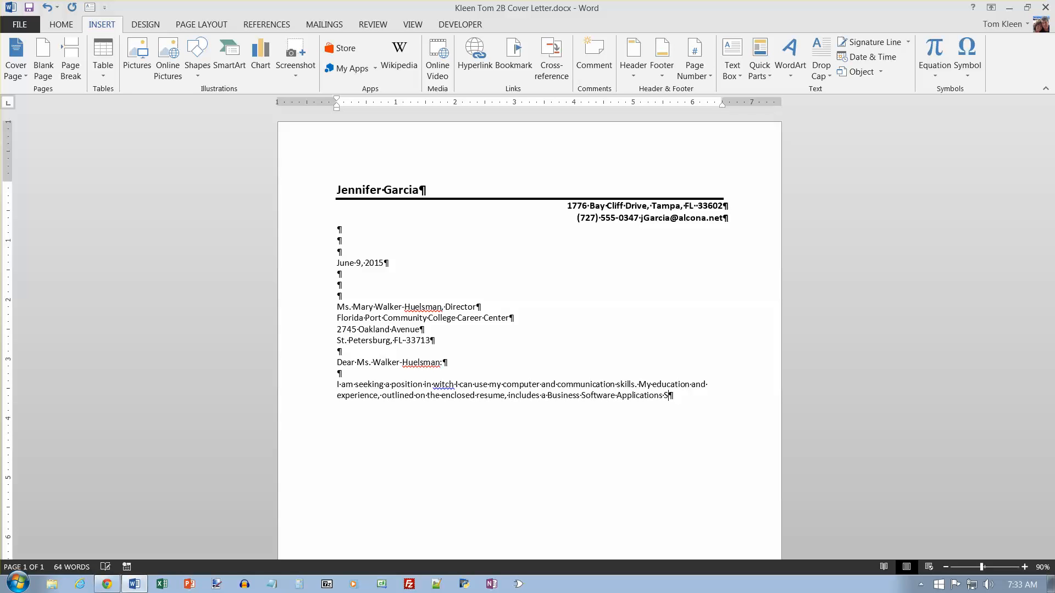
{"action": "type", "text": "pecialist certificate from FPCC."}
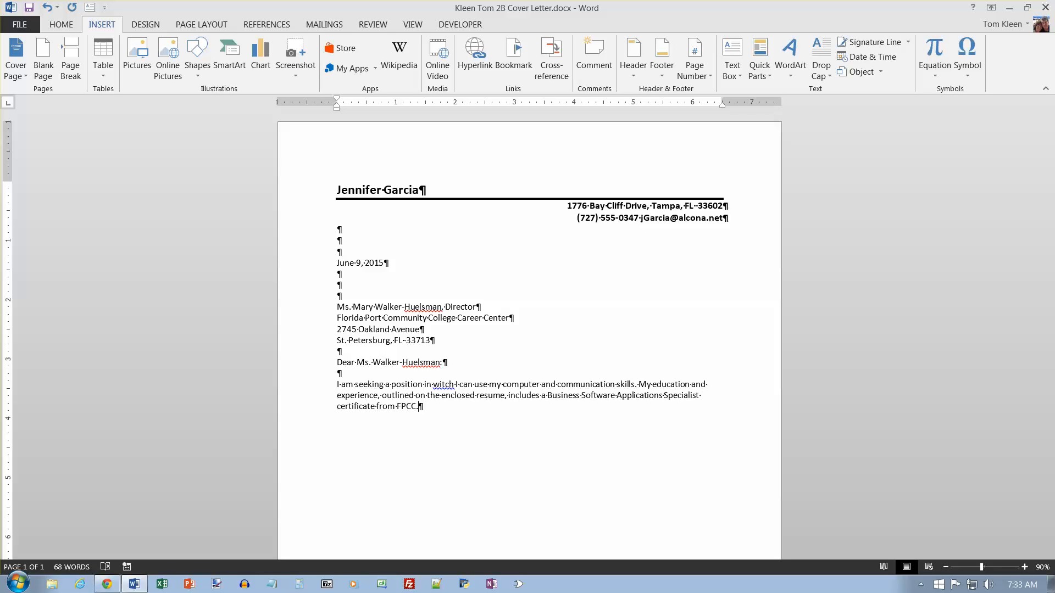
{"action": "key", "text": "Return"}
{"action": "key", "text": "Return"}
Insert the text of w02B_Cover_Letter_Text.docx using Object > Text from File.
{"action": "left_click", "coordinate": [880, 72]}
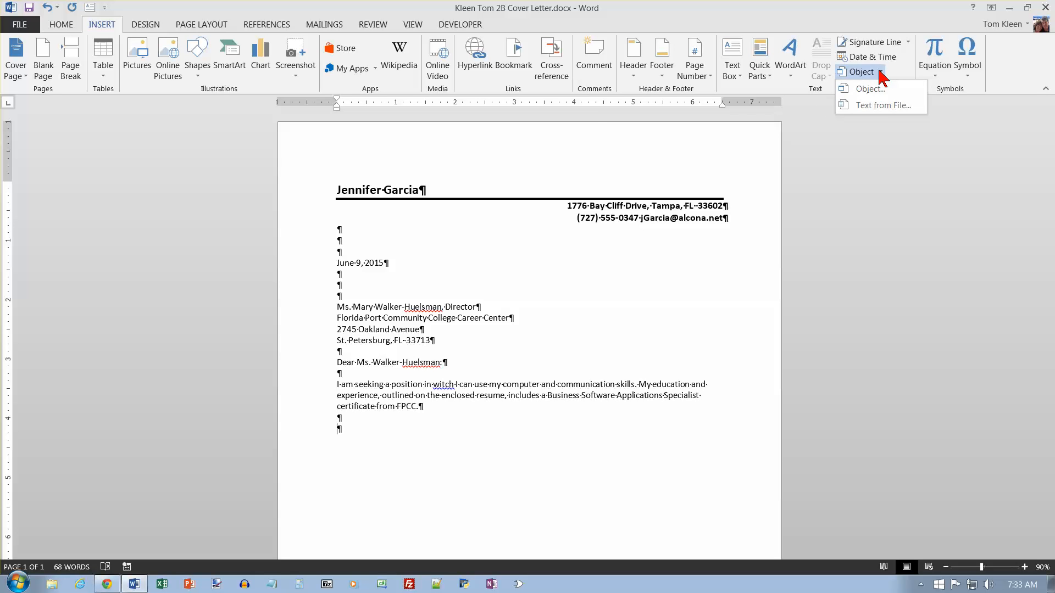
{"action": "left_click", "coordinate": [883, 106]}
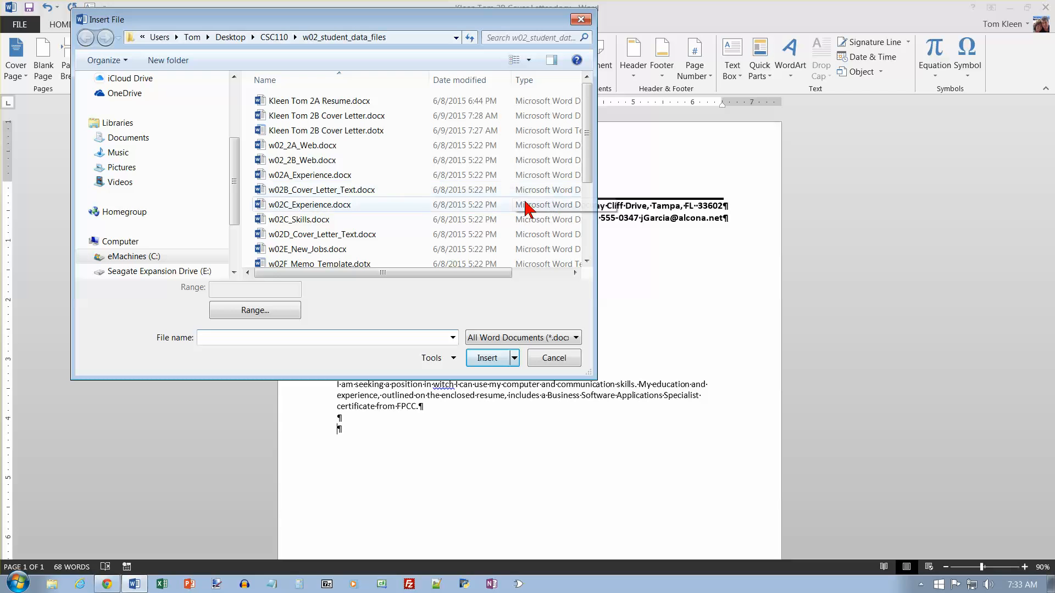
{"action": "left_click", "coordinate": [341, 190]}
{"action": "left_click", "coordinate": [486, 360]}
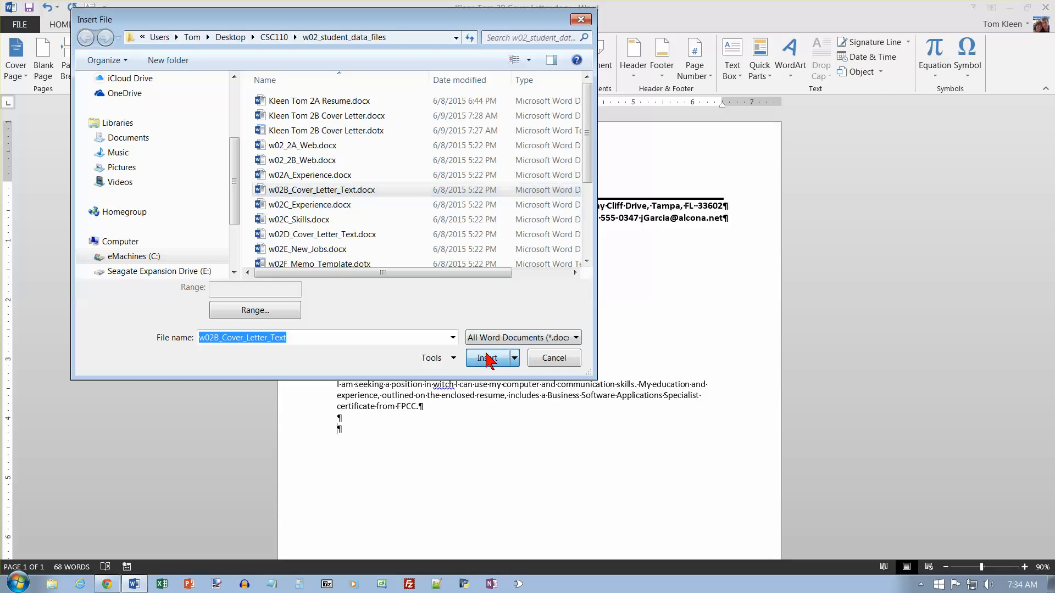
{"action": "left_click", "coordinate": [486, 359]}
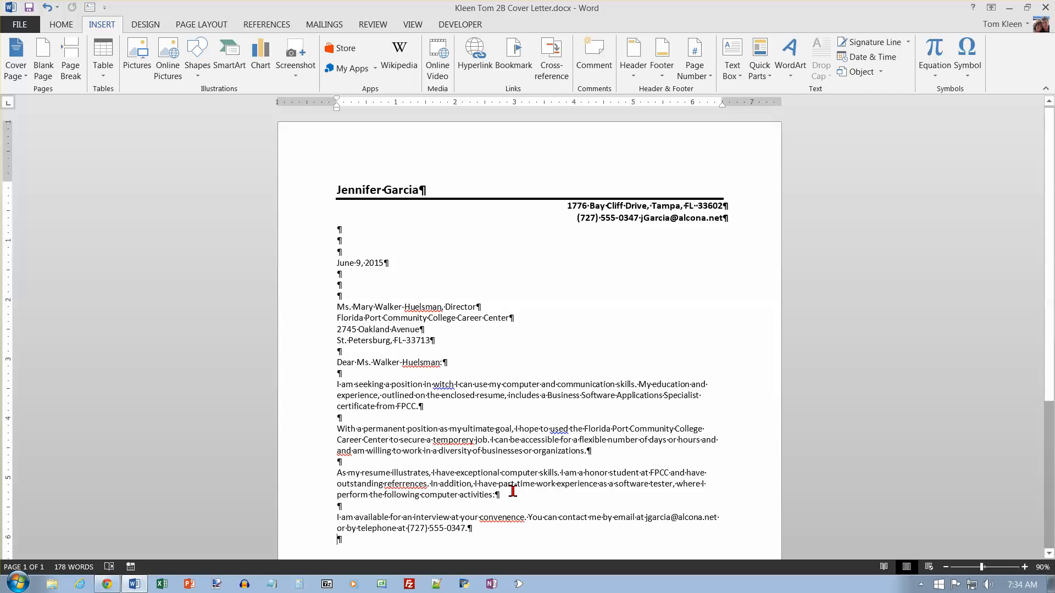
Add the 'Sincerely,' closing with the writer's name below the signature space.
{"action": "key", "text": "Return"}
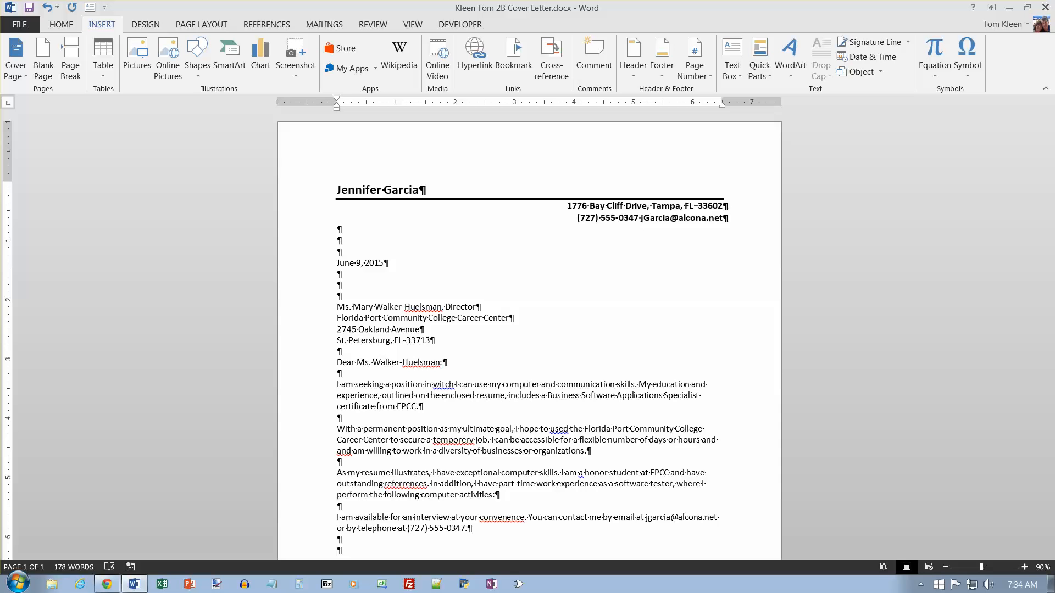
{"action": "type", "text": "Sincerely,"}
{"action": "key", "text": "Return"}
{"action": "key", "text": "Return"}
{"action": "key", "text": "Return"}
{"action": "key", "text": "Return"}
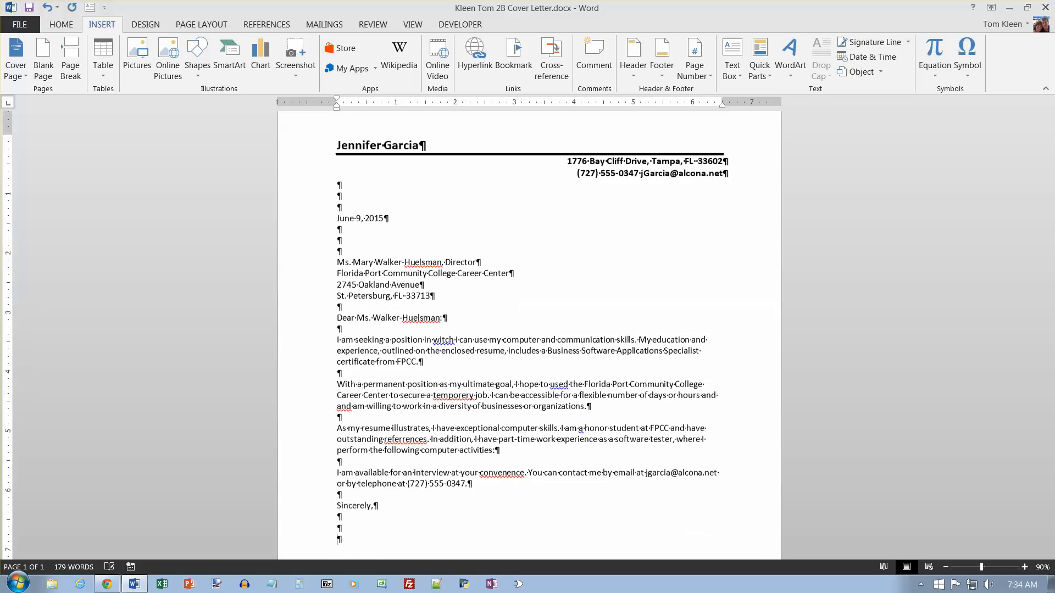
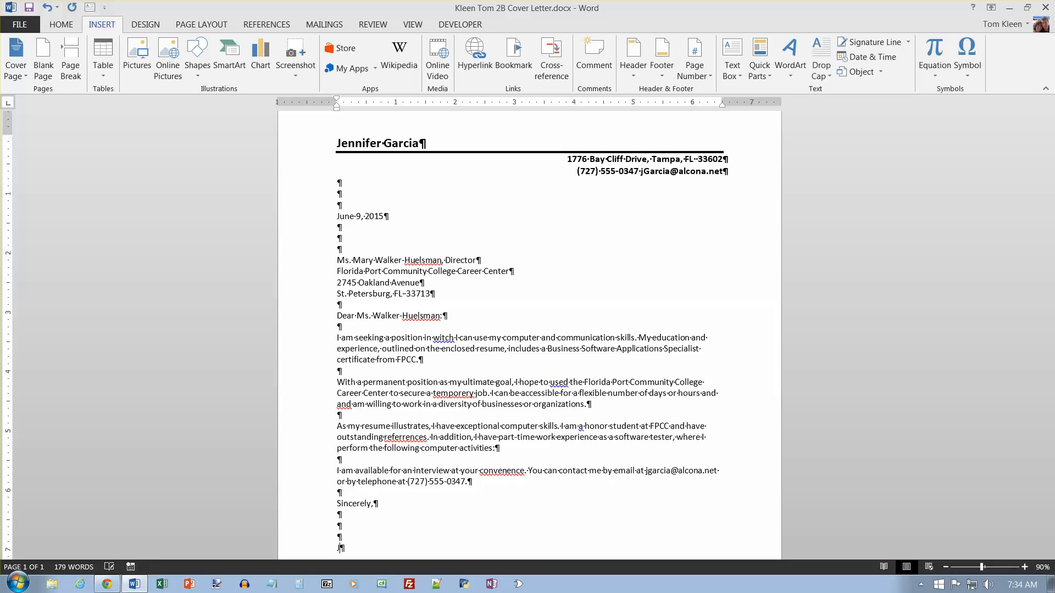
Add an 'Enclosure' line and save the letter.
{"action": "key", "text": "Return"}
{"action": "key", "text": "Return"}
{"action": "type", "text": "Enclosure"}
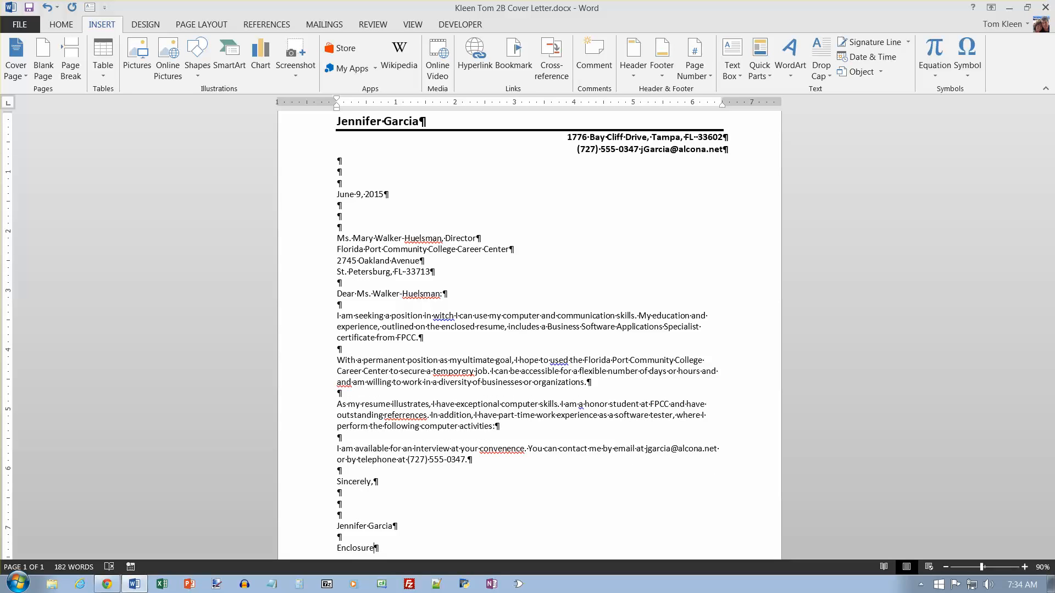
{"action": "key", "text": "ctrl+s"}
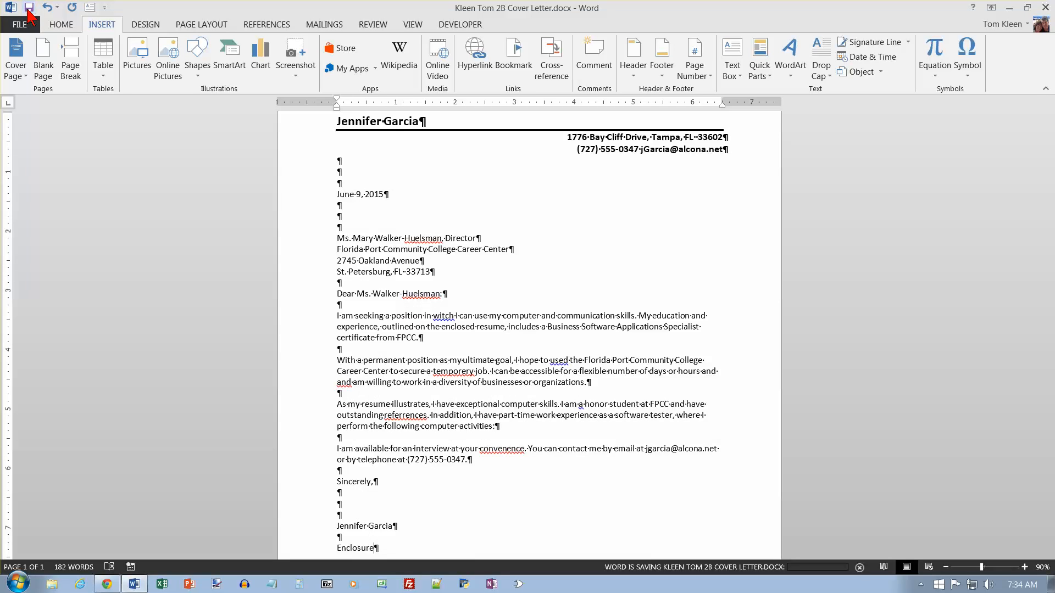